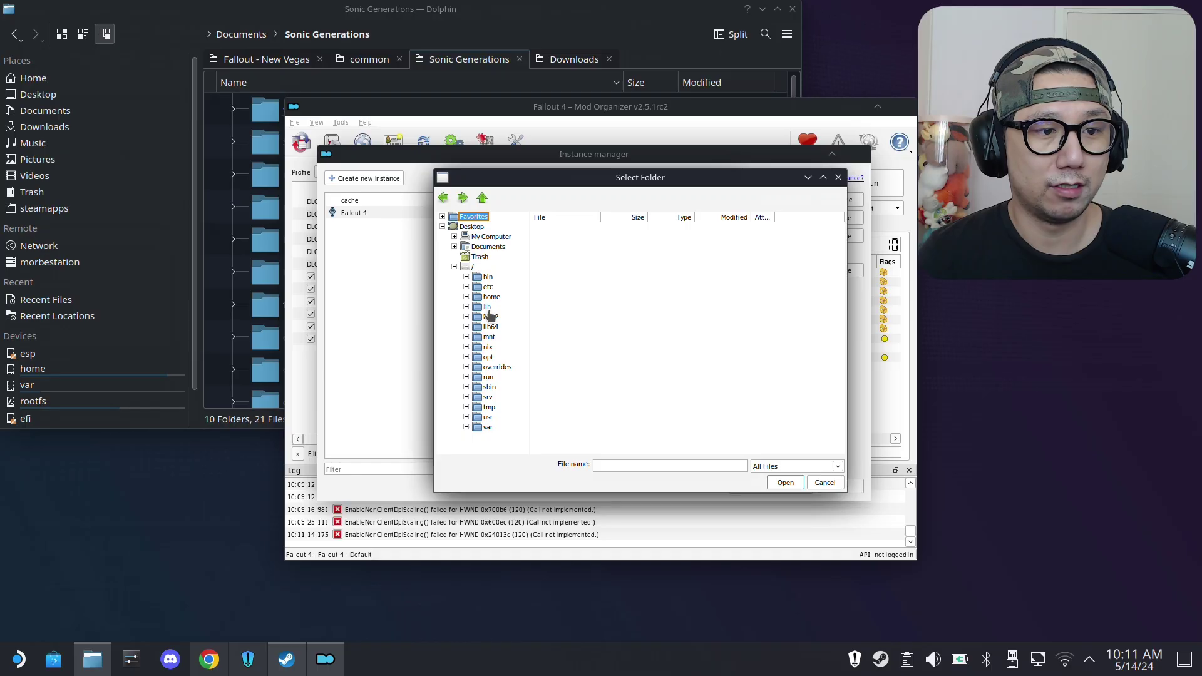
# Browse to /home/deck/Games and choose the Fallout - New Vegas folder as the game path
pyautogui.click(466, 297)
pyautogui.click(500, 308)
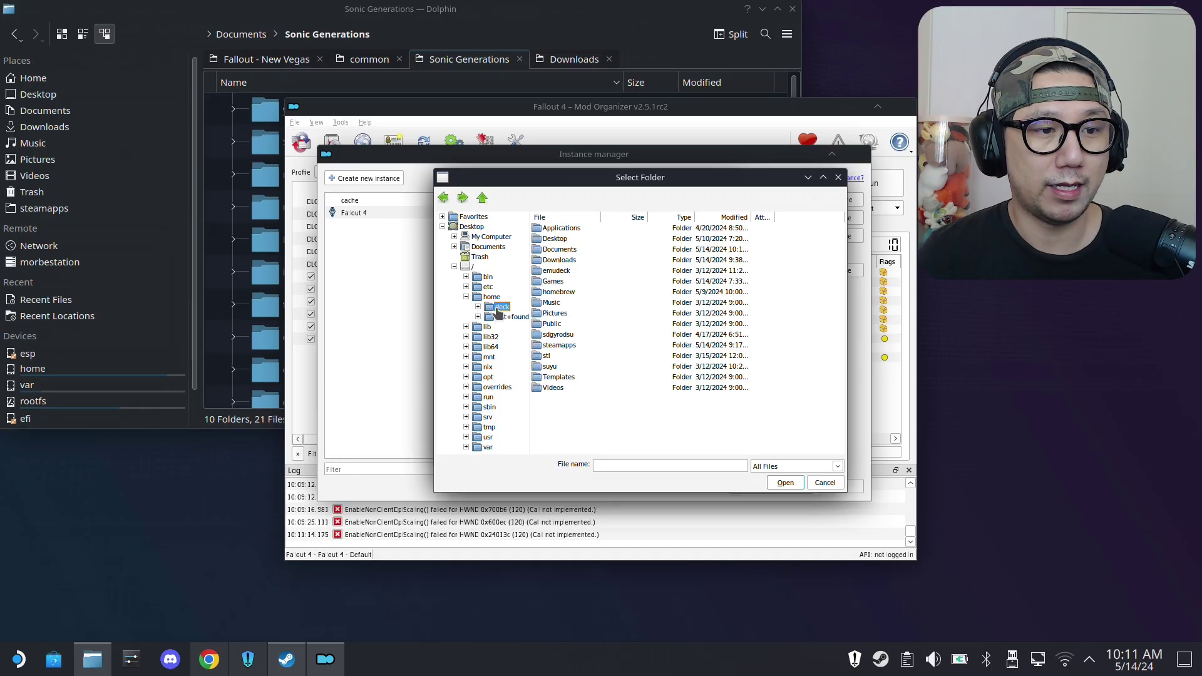
pyautogui.doubleClick(564, 250)
pyautogui.click(568, 238)
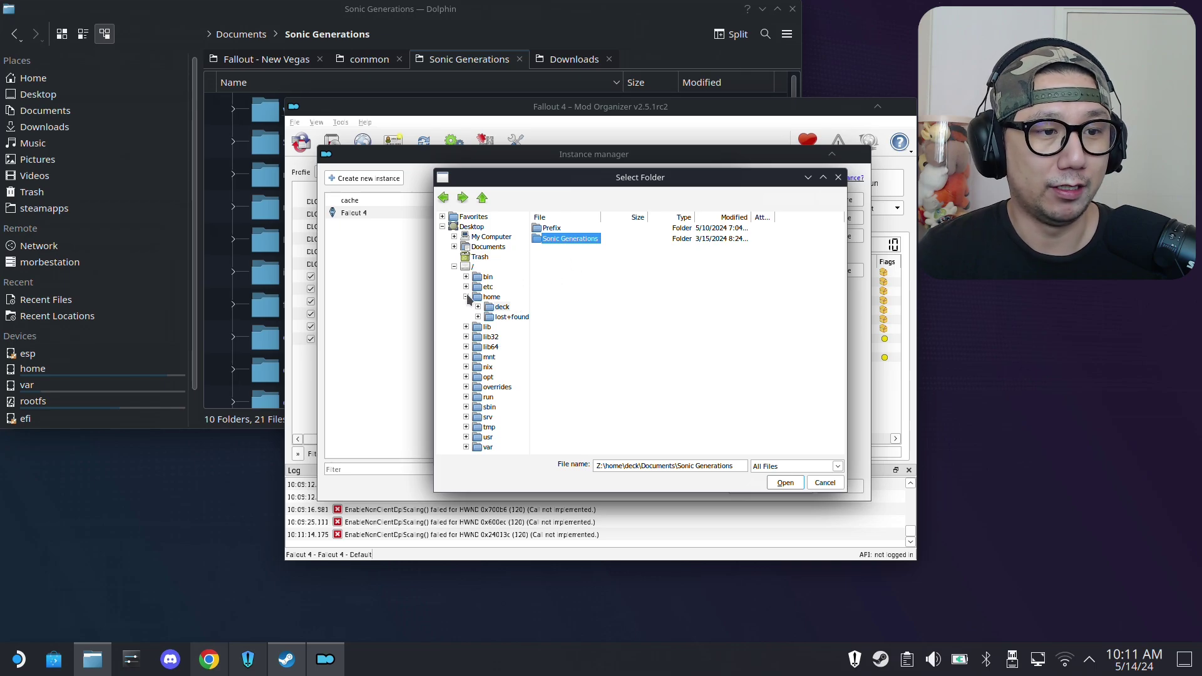
pyautogui.click(501, 306)
pyautogui.click(505, 306)
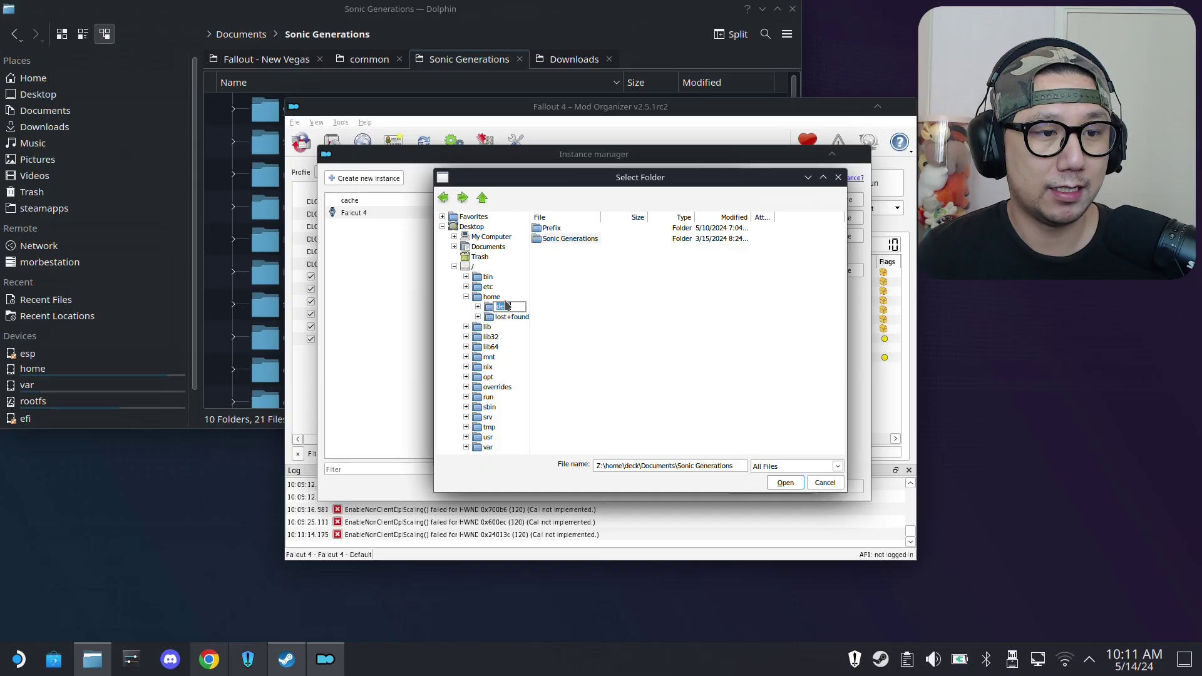
pyautogui.click(477, 306)
pyautogui.click(508, 348)
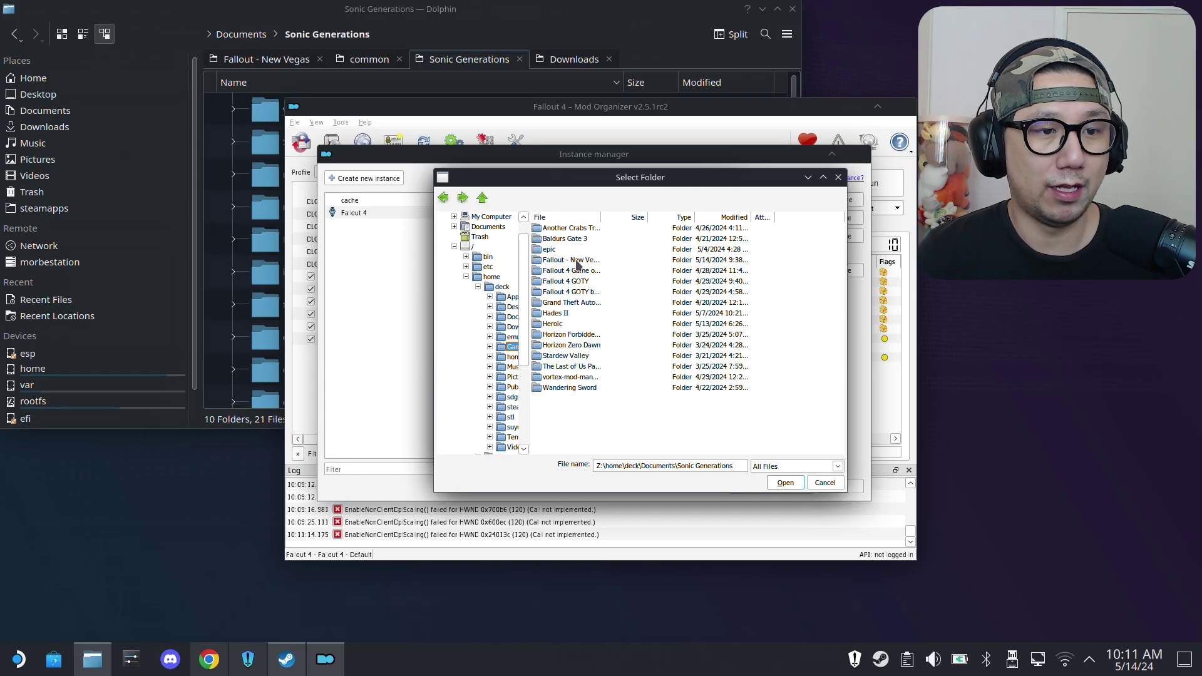
pyautogui.click(576, 260)
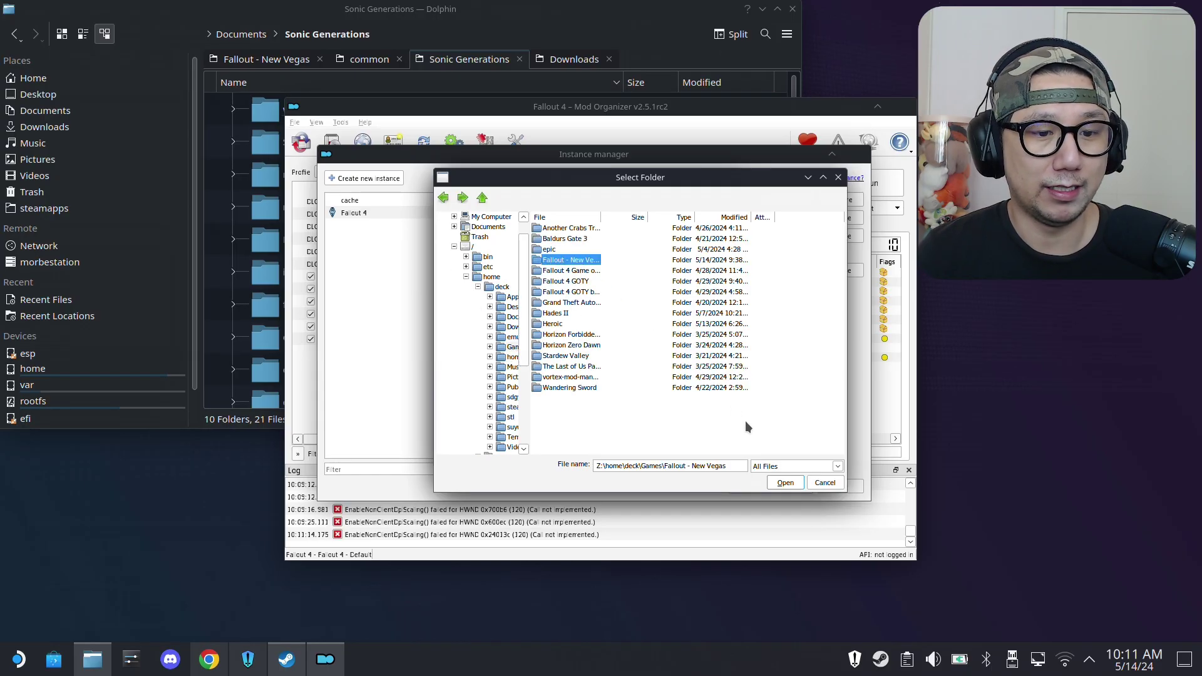
pyautogui.click(790, 484)
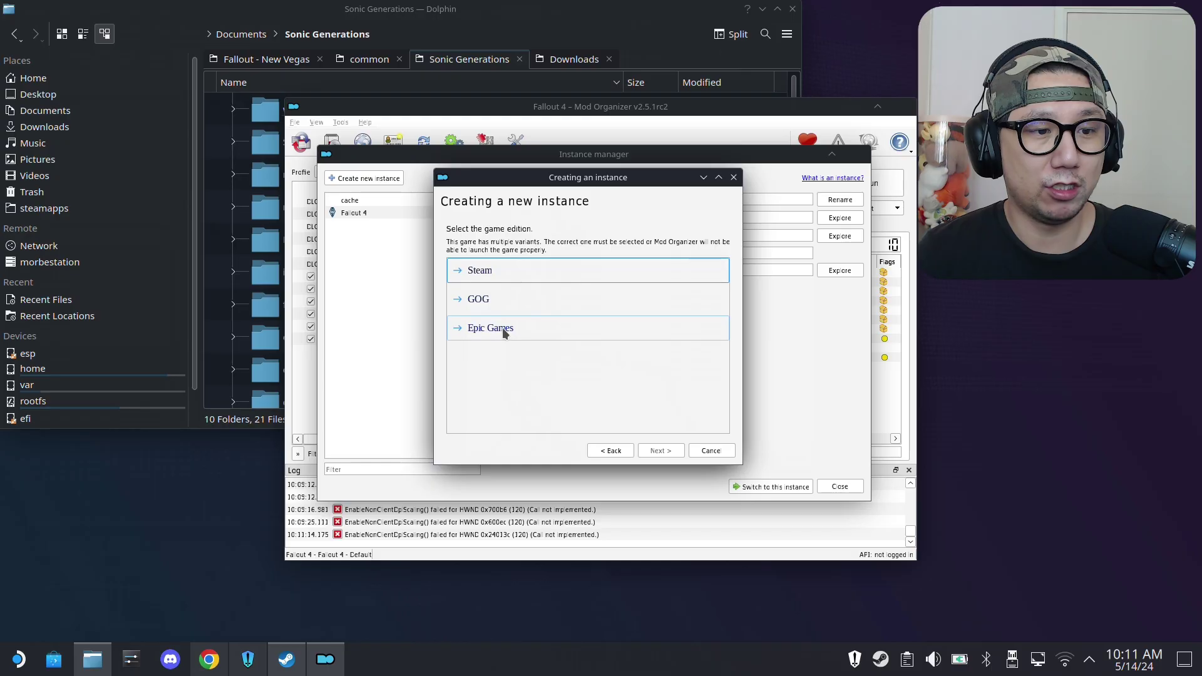
# Choose the GOG edition, keep the default name, profile and storage location, skip Nexus, and finish
pyautogui.click(471, 300)
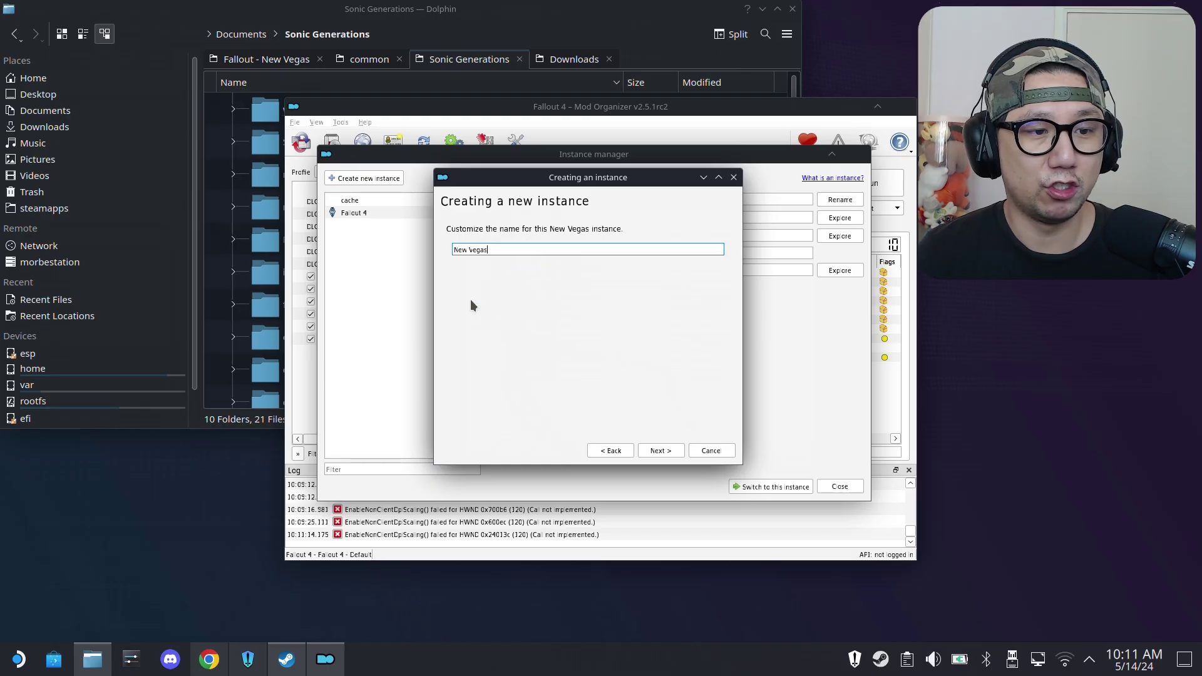
pyautogui.click(664, 450)
pyautogui.click(663, 450)
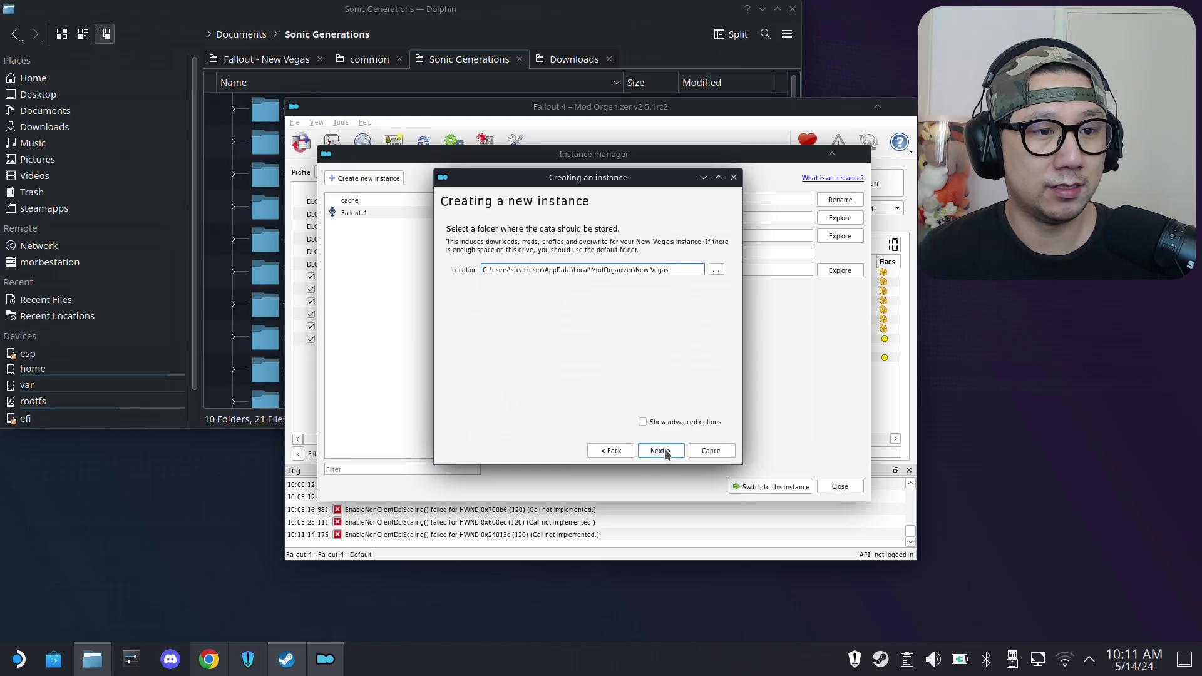
pyautogui.click(664, 450)
pyautogui.click(663, 451)
pyautogui.click(662, 451)
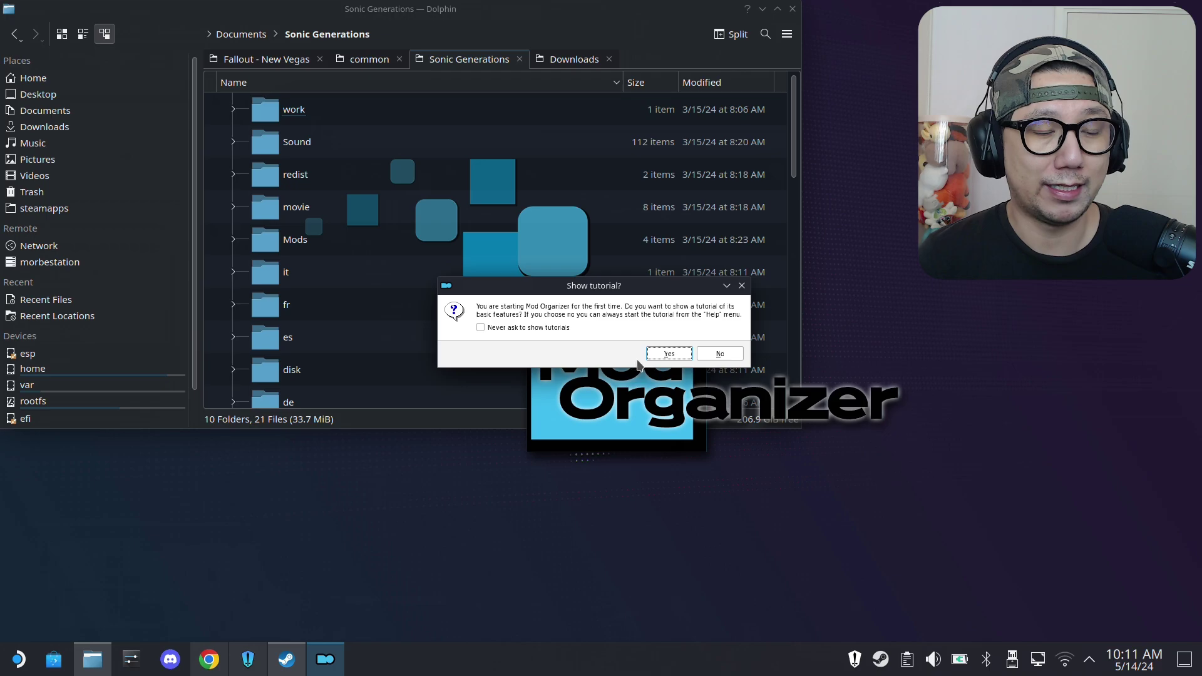
# Decline the tutorial and category setup, check the executables list for NVSE, then minimize Mod Organizer
pyautogui.click(721, 355)
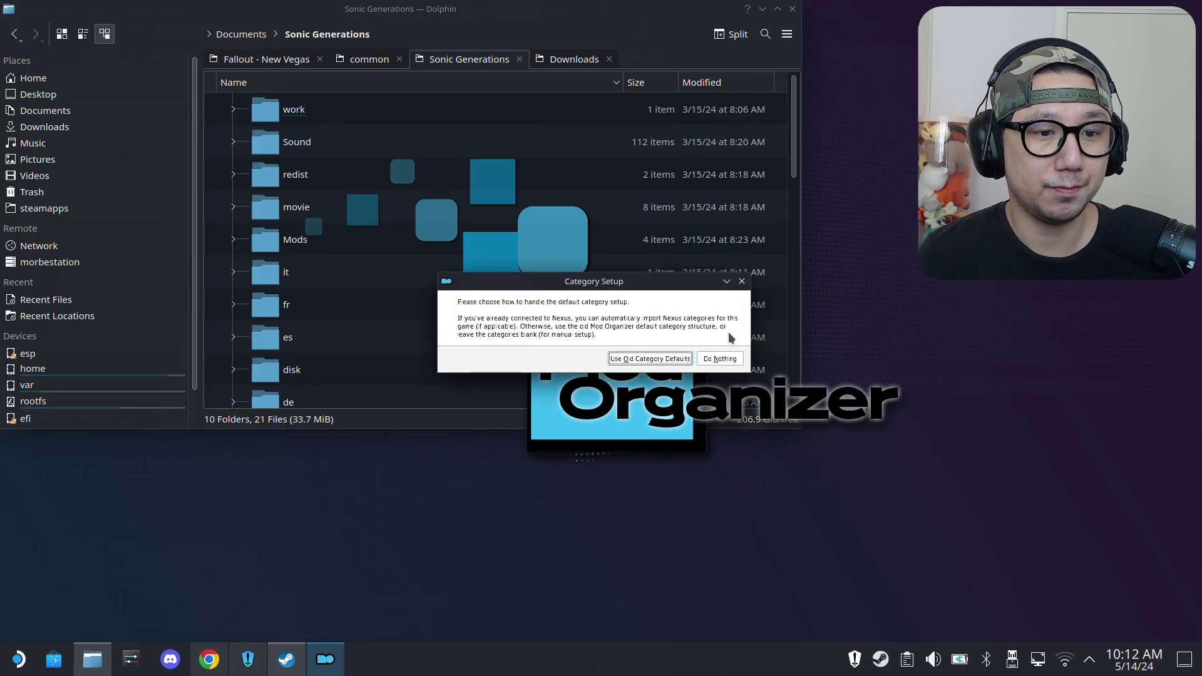
pyautogui.click(710, 361)
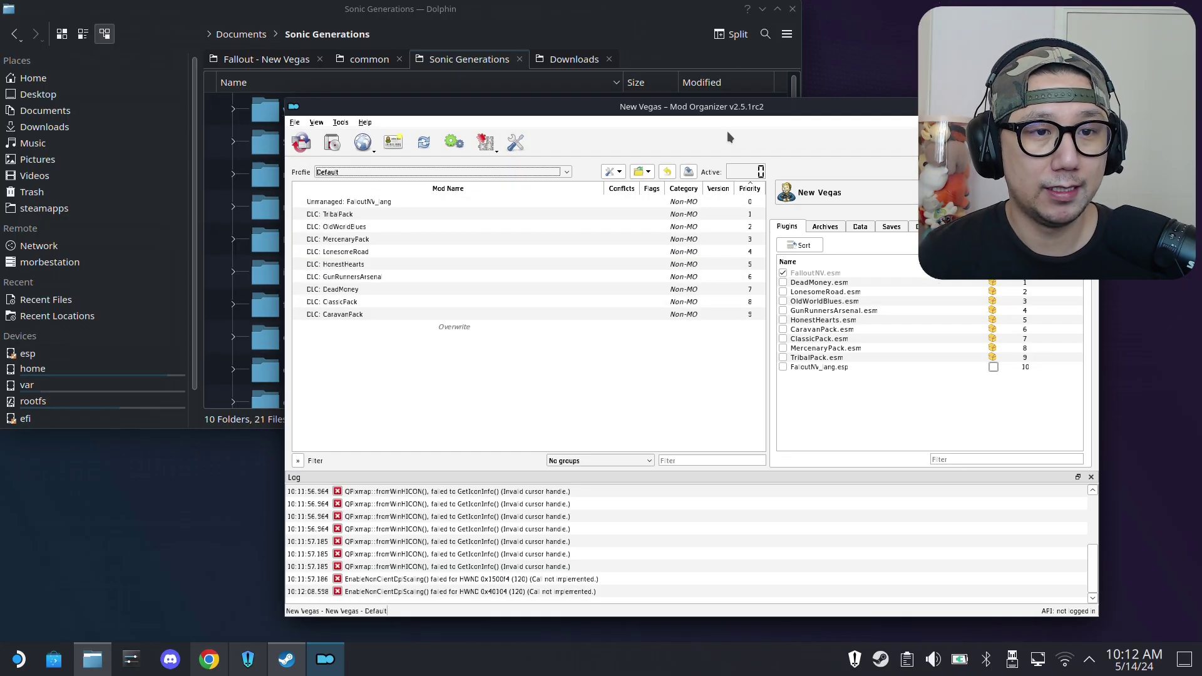
pyautogui.moveTo(719, 111); pyautogui.dragTo(519, 65)
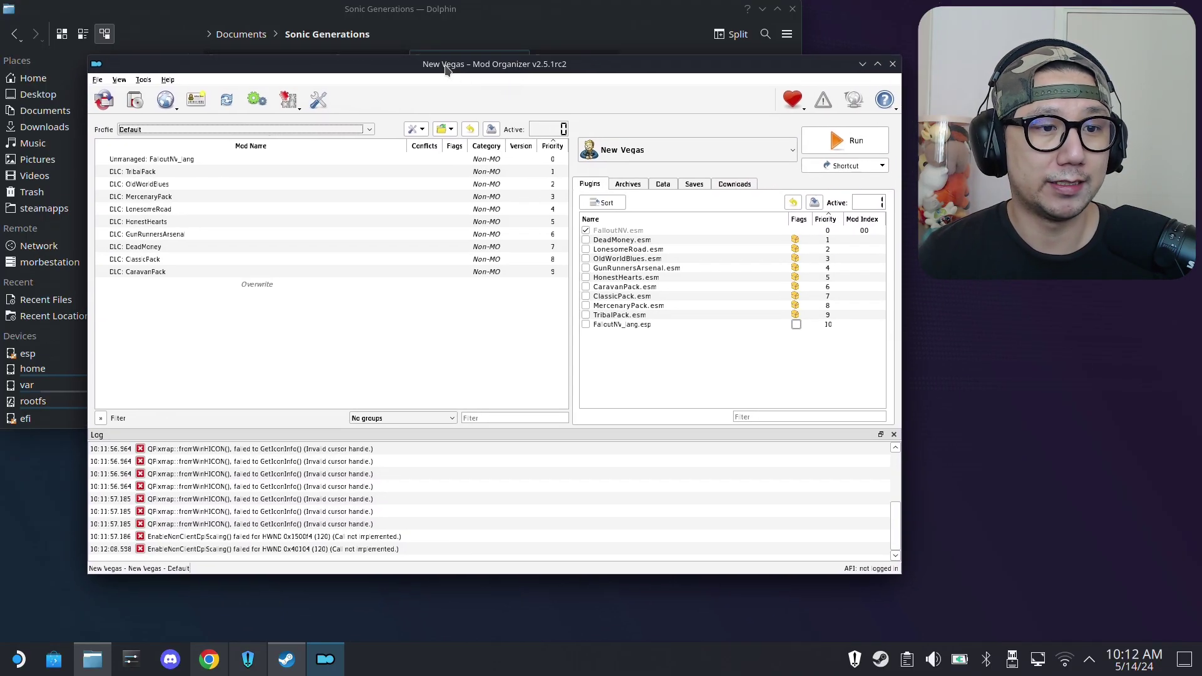
pyautogui.click(790, 154)
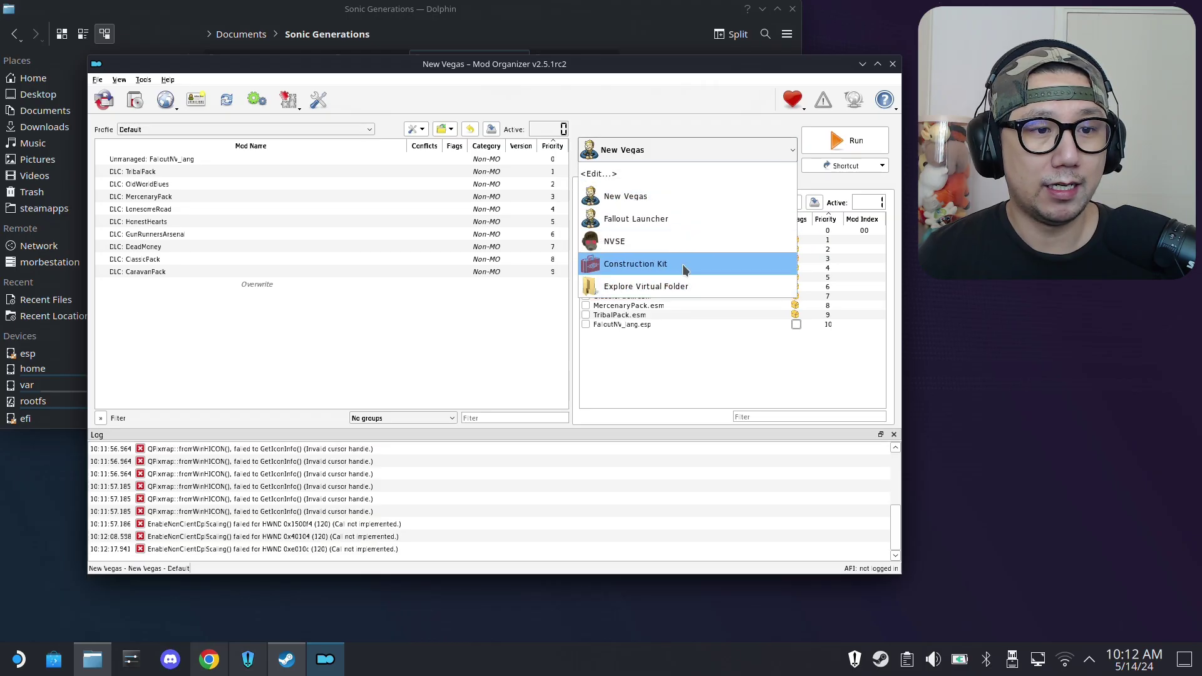
pyautogui.click(799, 134)
pyautogui.click(747, 151)
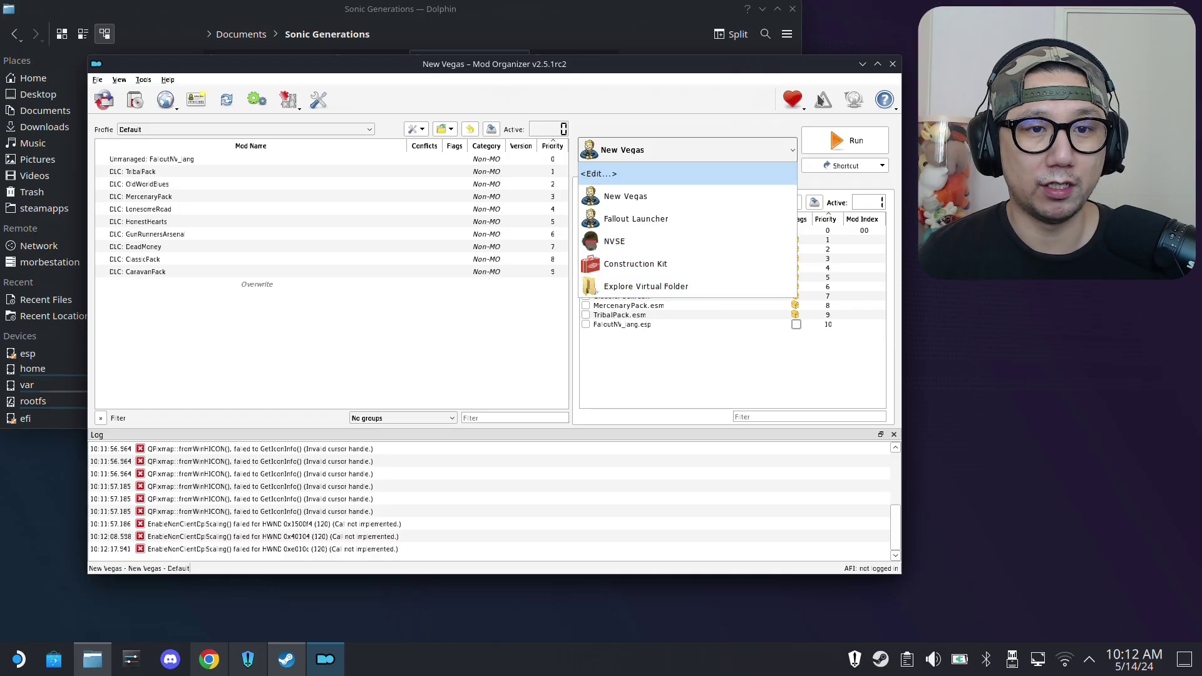
pyautogui.click(863, 64)
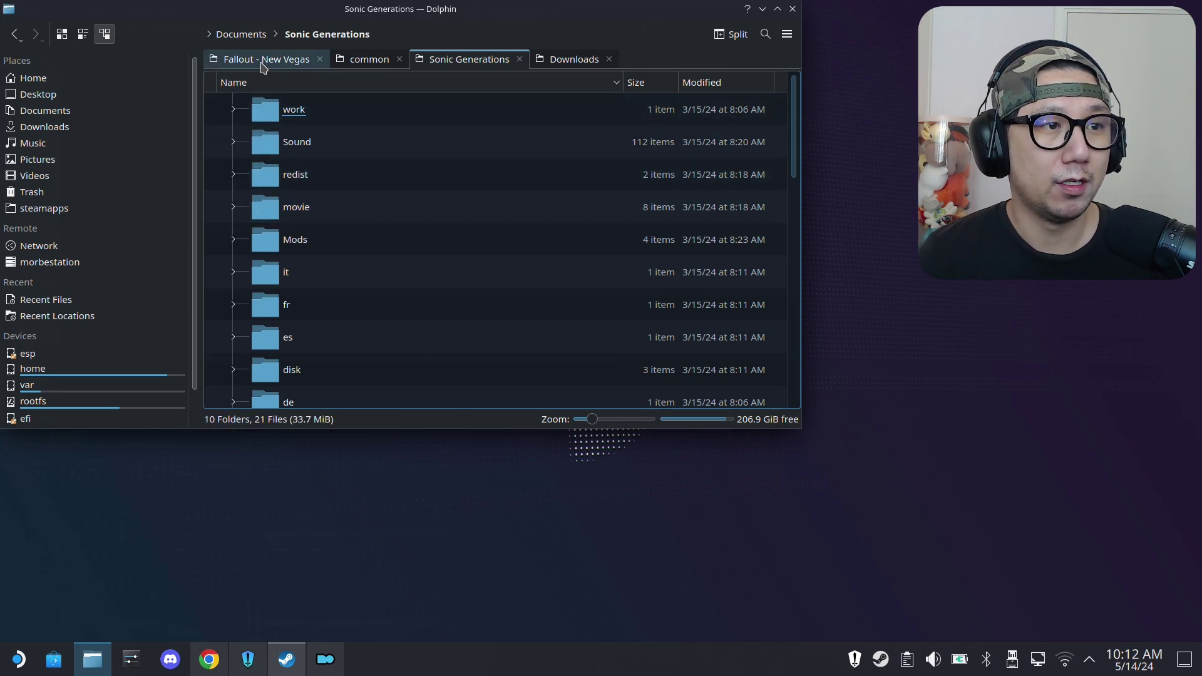
# Close the Sonic Generations tab in Dolphin and return to the Fallout - New Vegas folder
pyautogui.click(262, 62)
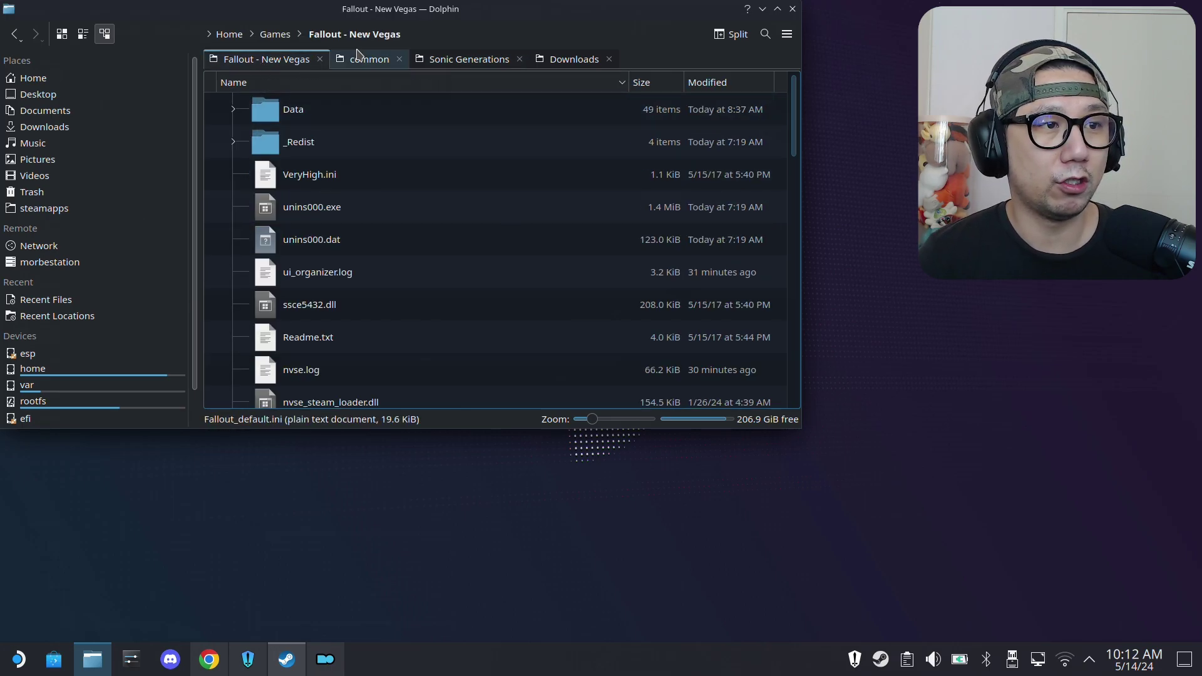
pyautogui.click(440, 66)
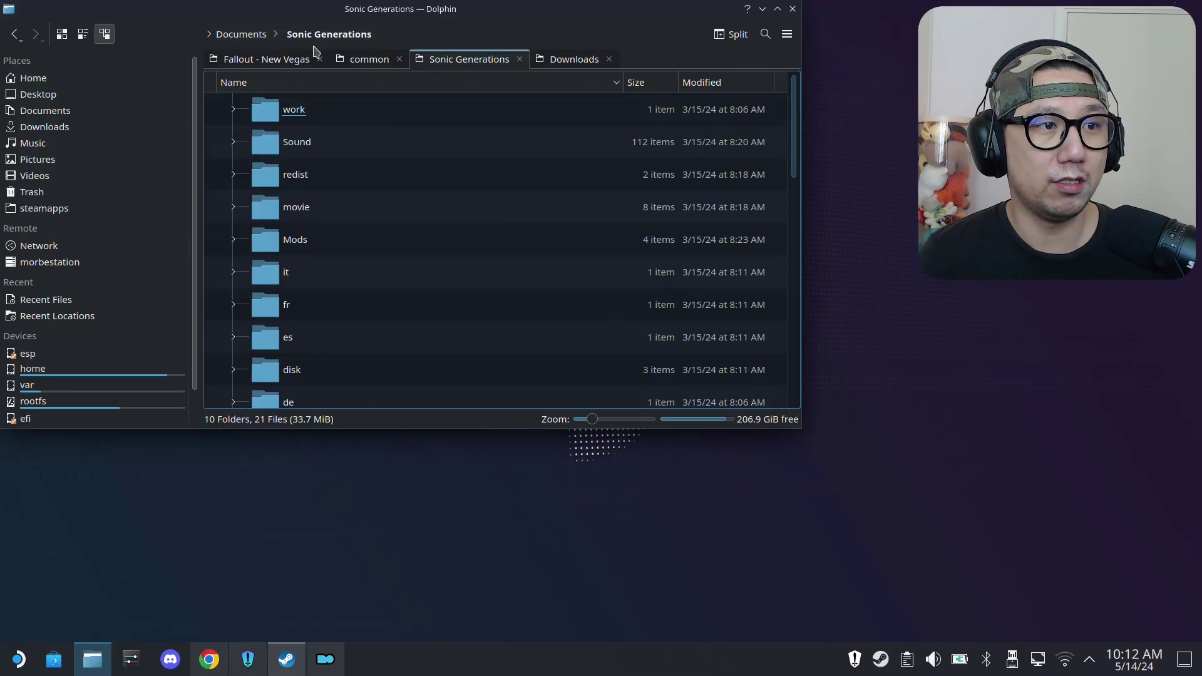
pyautogui.click(519, 59)
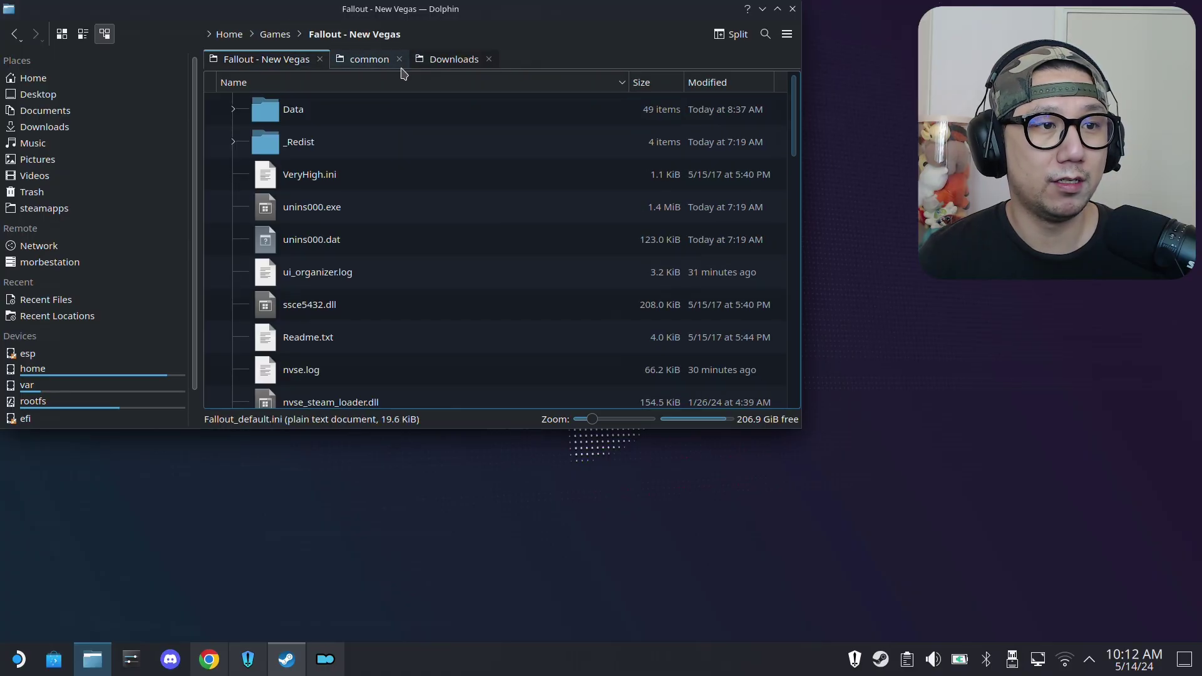
pyautogui.click(380, 66)
pyautogui.click(270, 52)
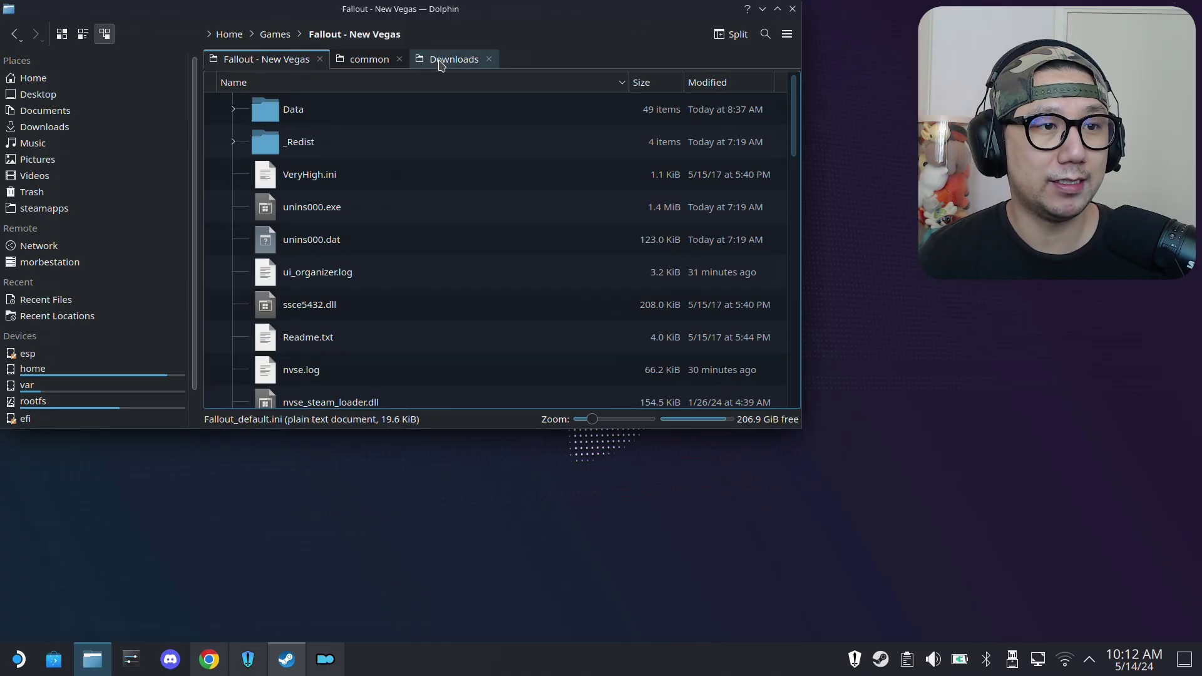
pyautogui.click(204, 664)
# On the xNVSE Nexus page, expand Requirements and open the Damage Numbers mod from the dependents list
pyautogui.click(153, 63)
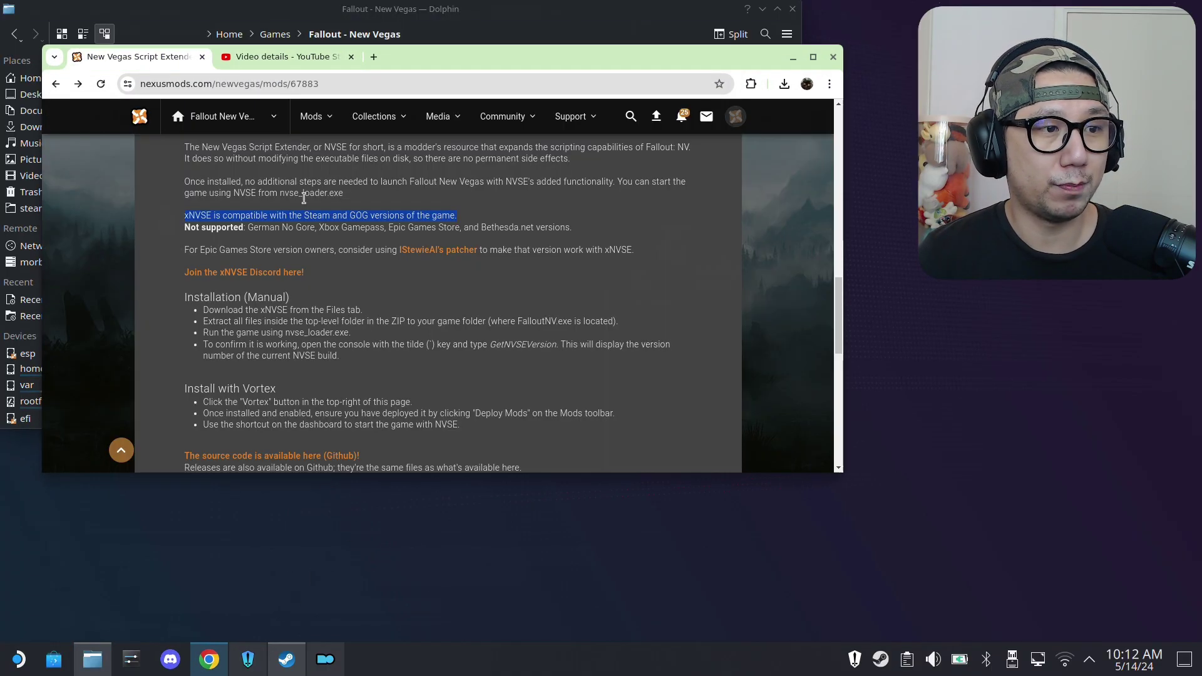
pyautogui.scroll(4, 304, 198)
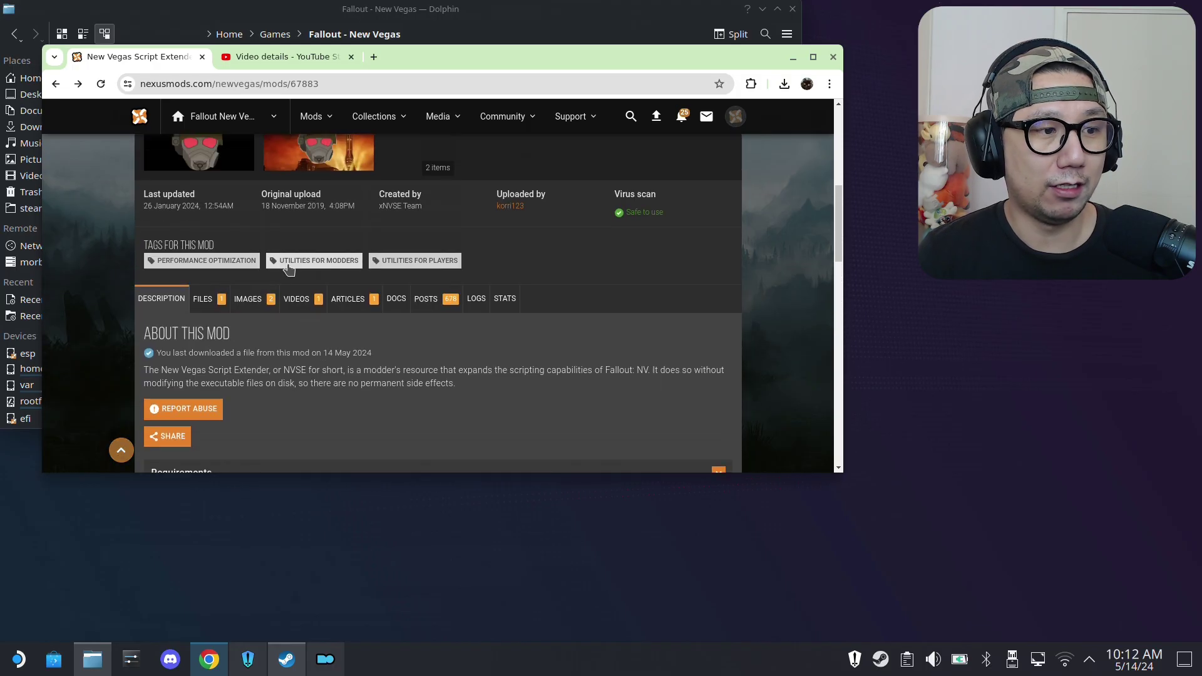
pyautogui.scroll(-1, 289, 268)
pyautogui.click(210, 229)
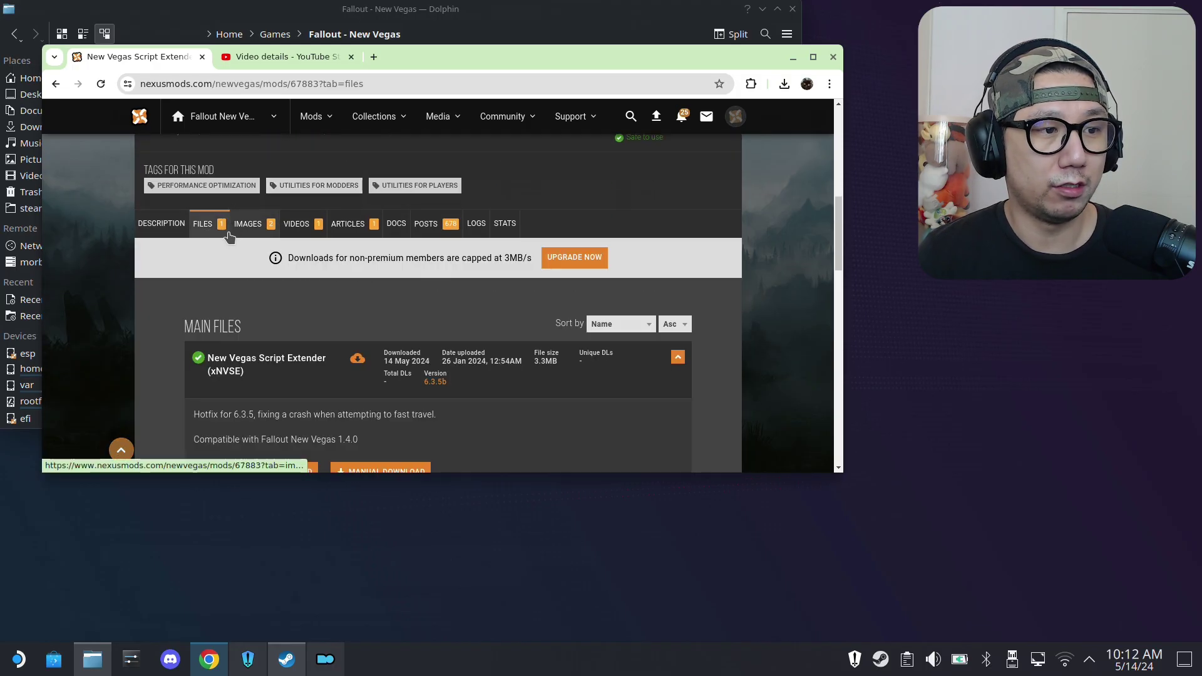
pyautogui.click(161, 224)
pyautogui.scroll(-2, 370, 303)
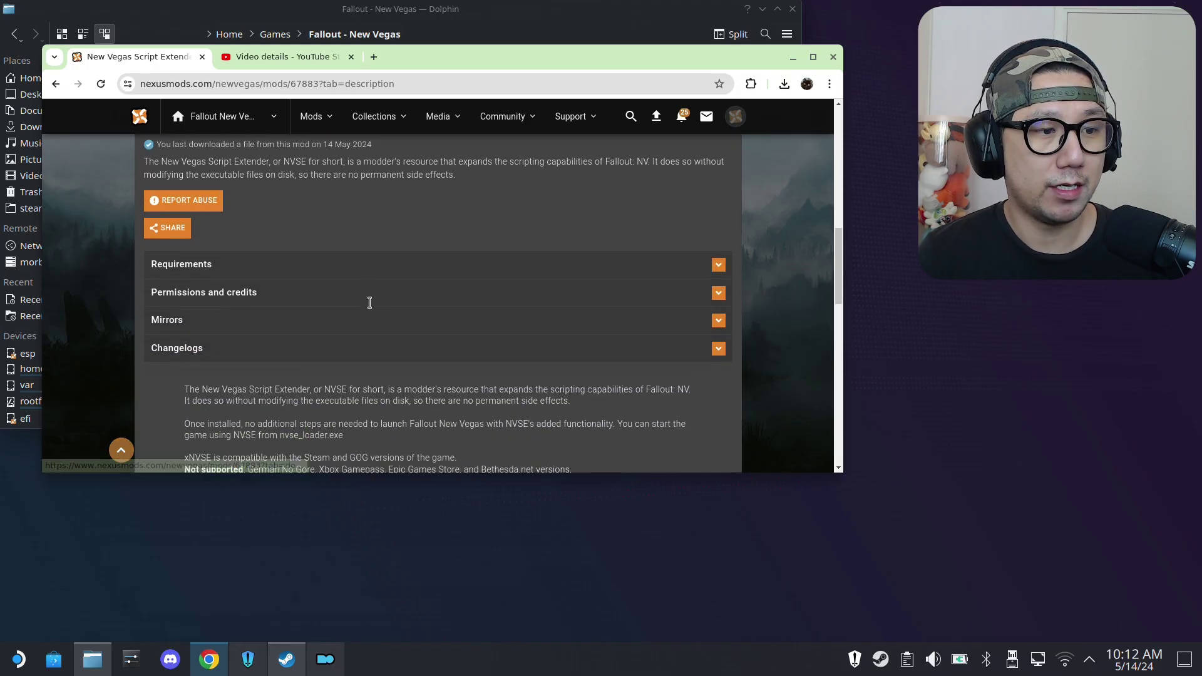
pyautogui.click(469, 247)
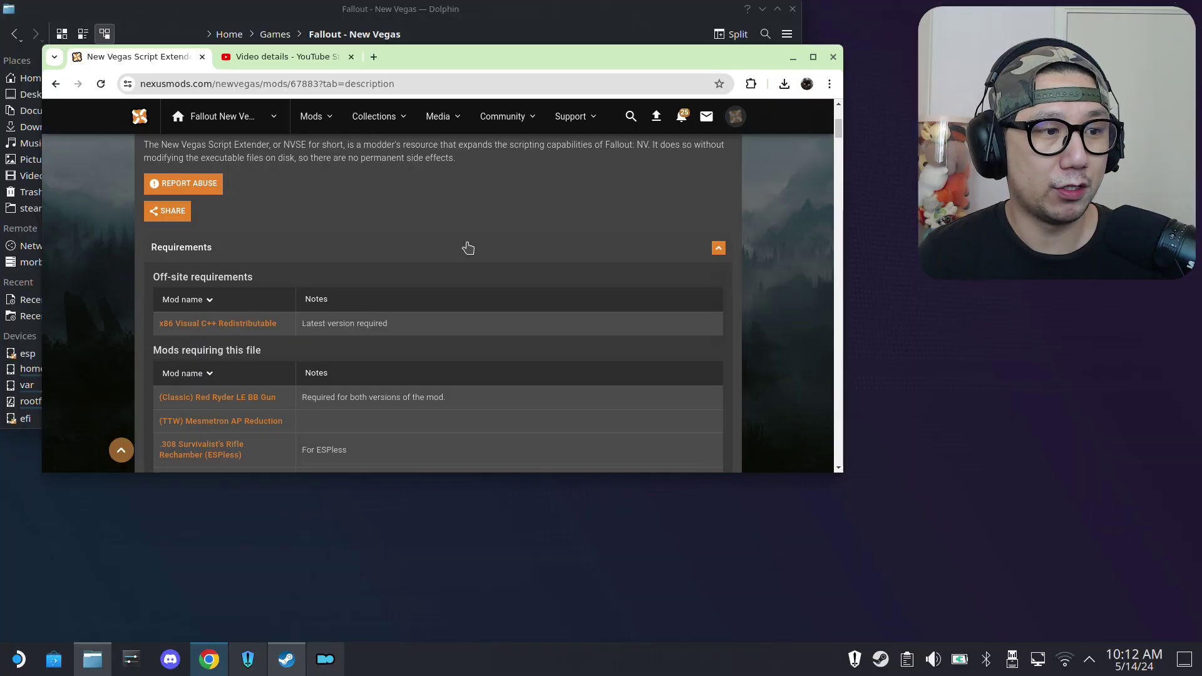
pyautogui.scroll(-12, 392, 304)
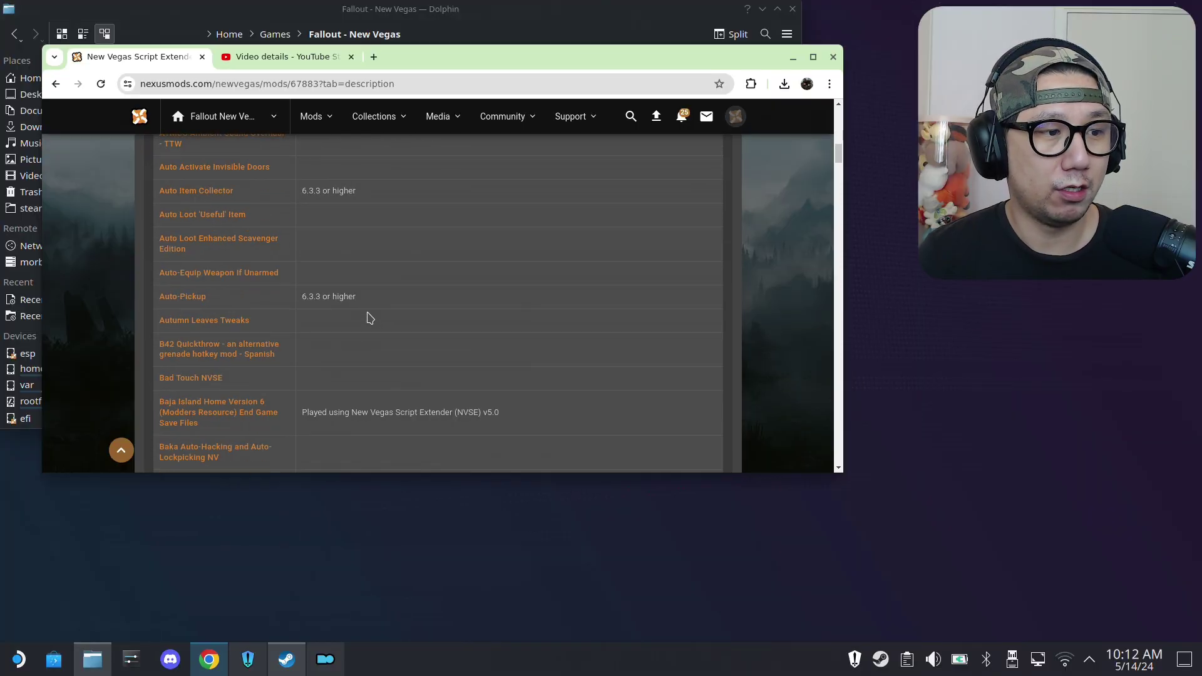
pyautogui.scroll(-5, 369, 318)
pyautogui.scroll(-8, 326, 351)
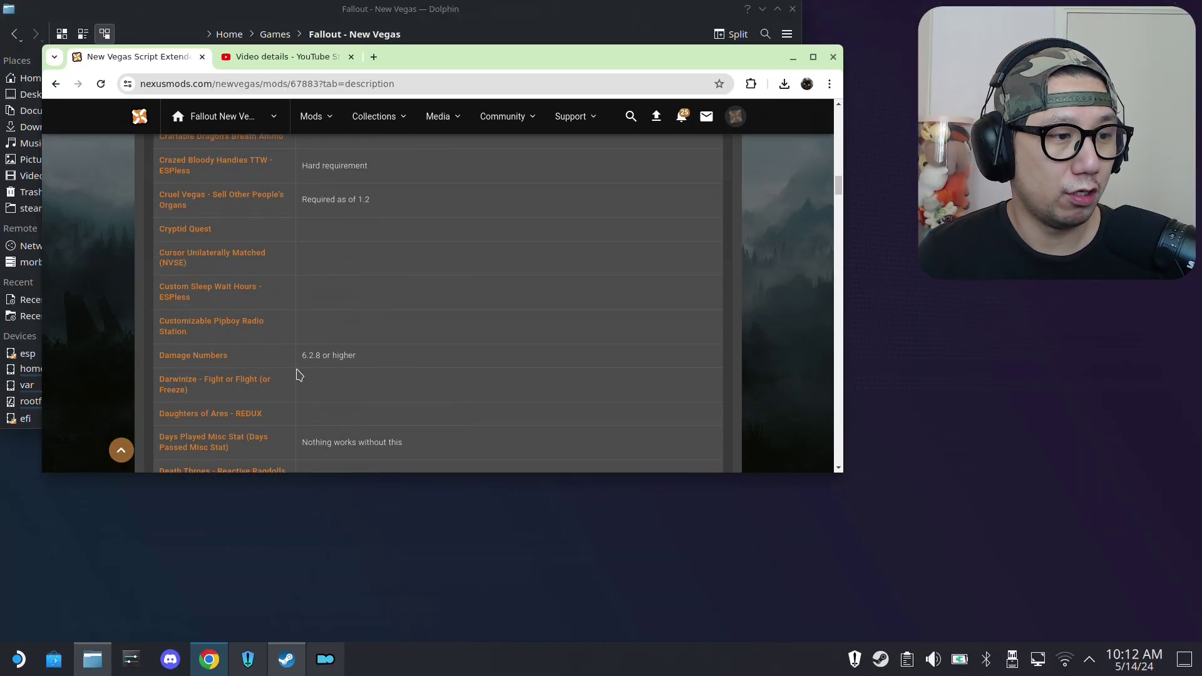
pyautogui.click(192, 357)
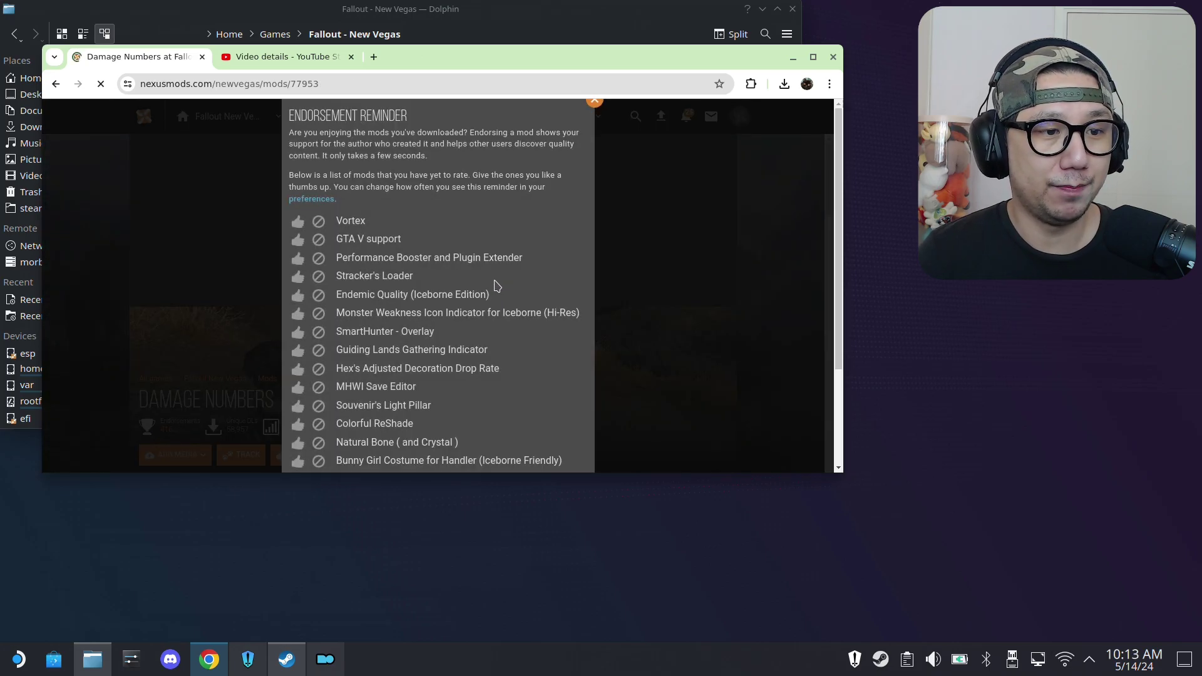
# Start a manual download of Damage Numbers, dismiss the additional-files notice, and return to the game folder
pyautogui.click(594, 101)
pyautogui.scroll(-3, 480, 272)
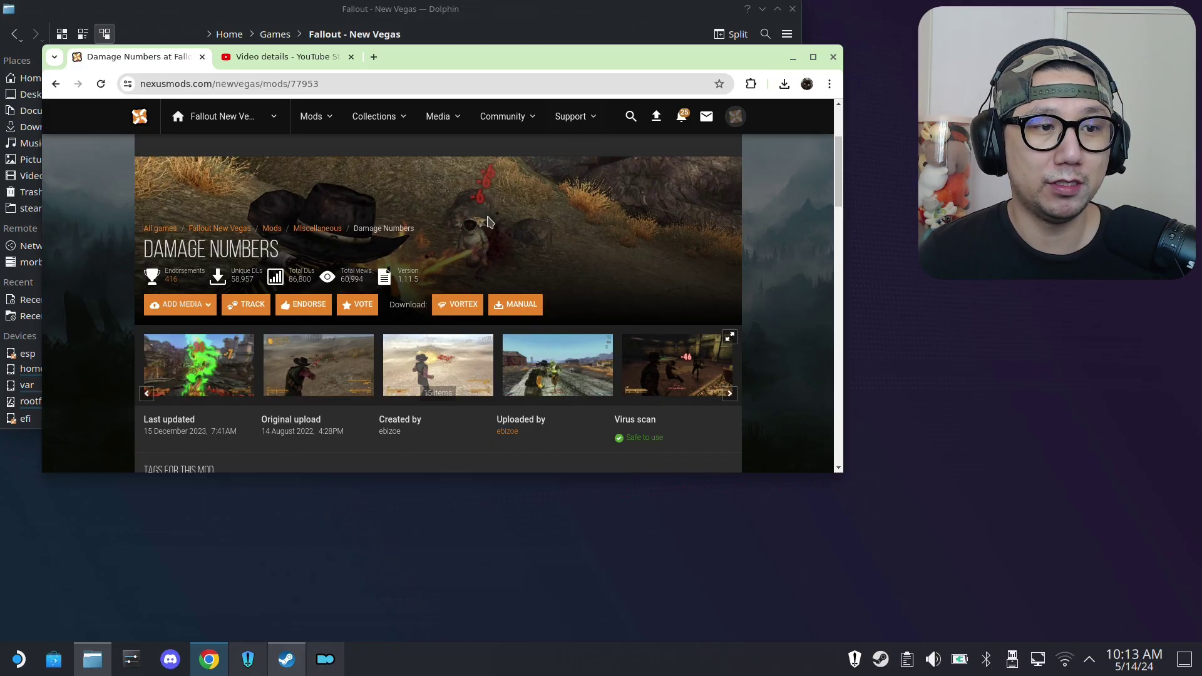
pyautogui.scroll(-3, 294, 282)
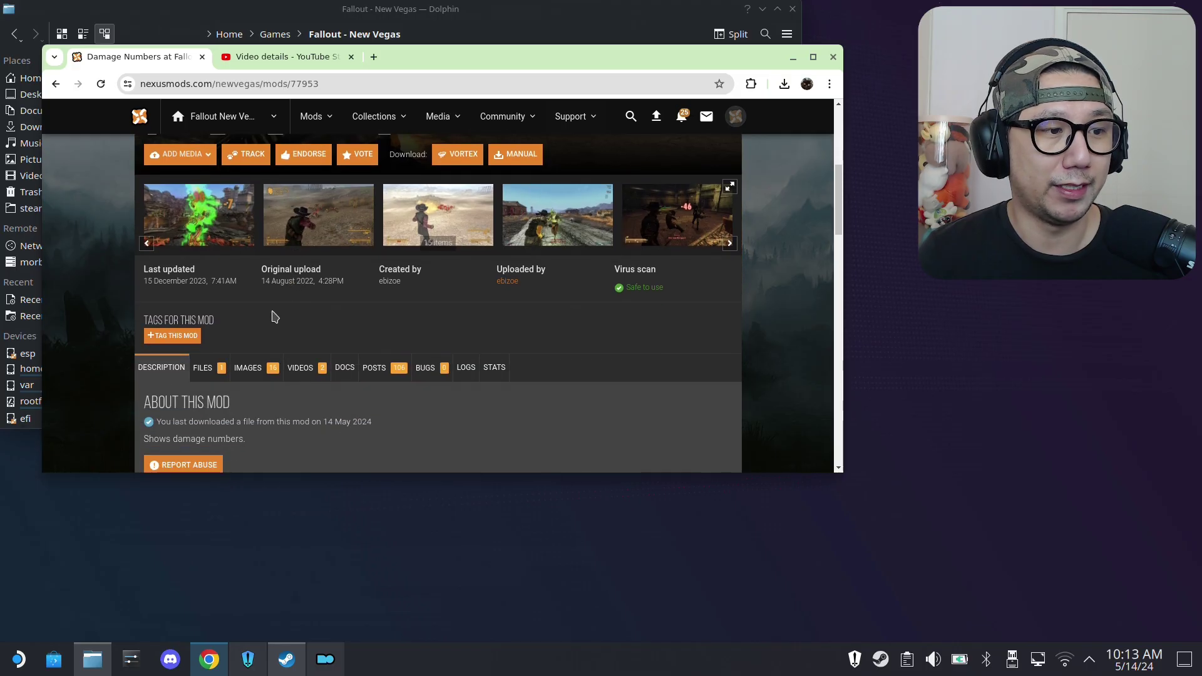
pyautogui.click(195, 375)
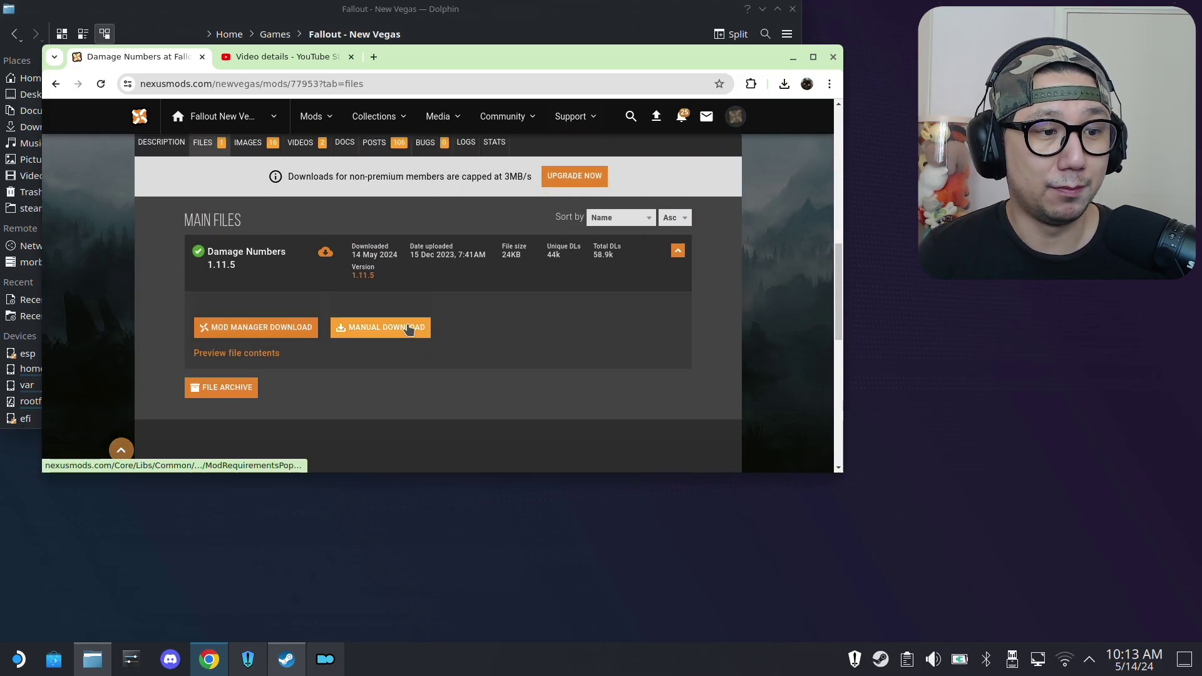
pyautogui.click(408, 329)
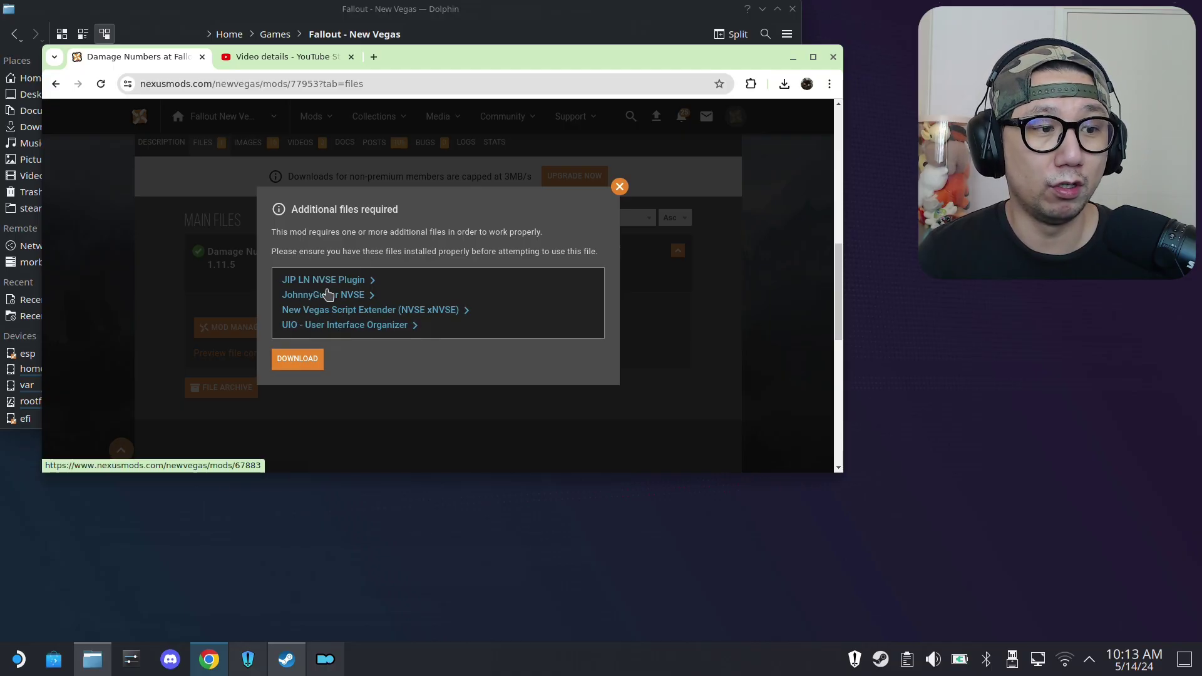
pyautogui.click(619, 187)
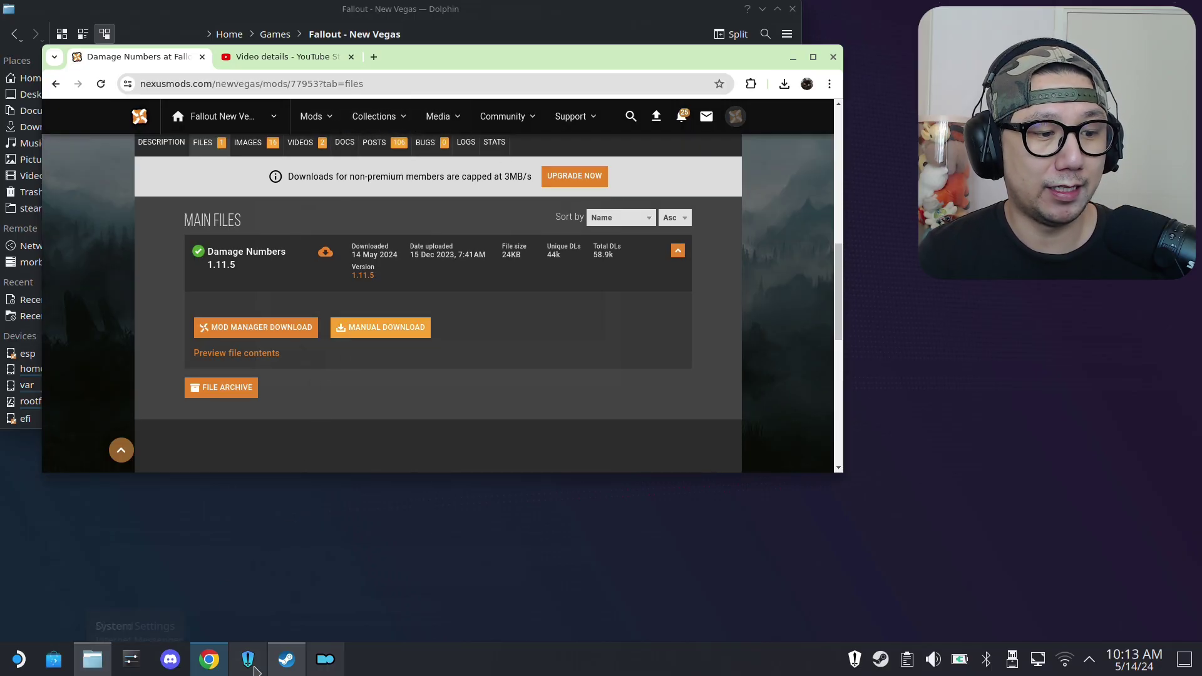
pyautogui.click(325, 659)
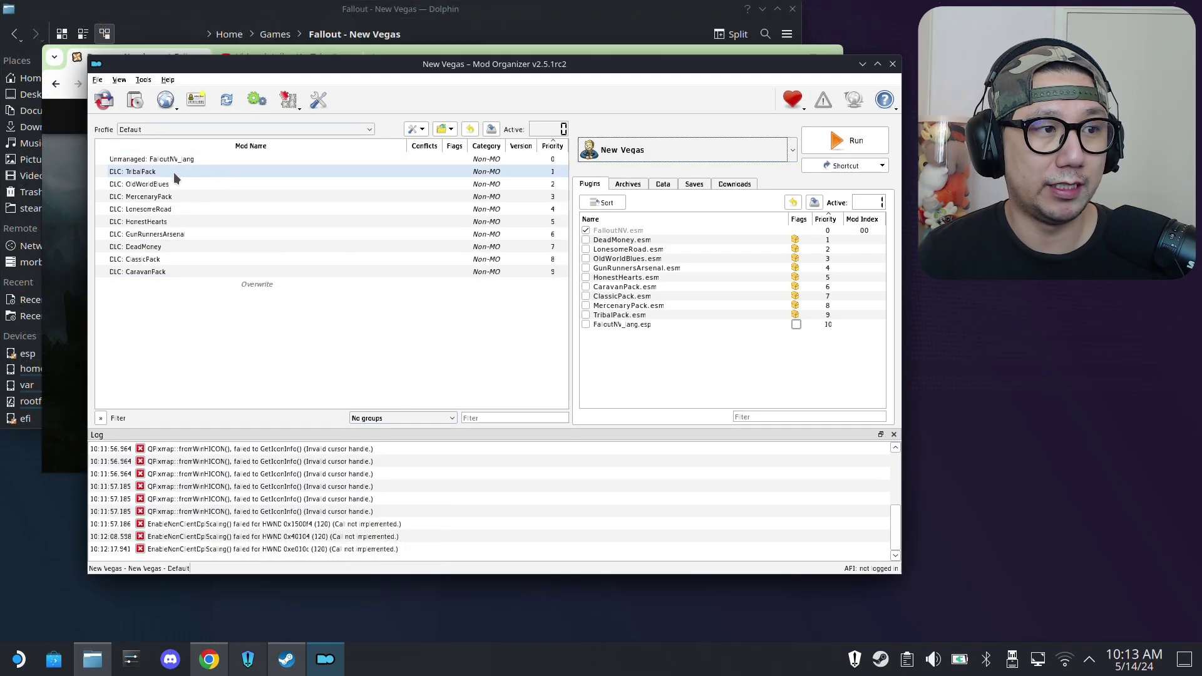
pyautogui.click(330, 666)
# Drag all xNVSE archive entries into the Fallout - New Vegas folder, overwriting existing files, then close Ark
pyautogui.click(100, 662)
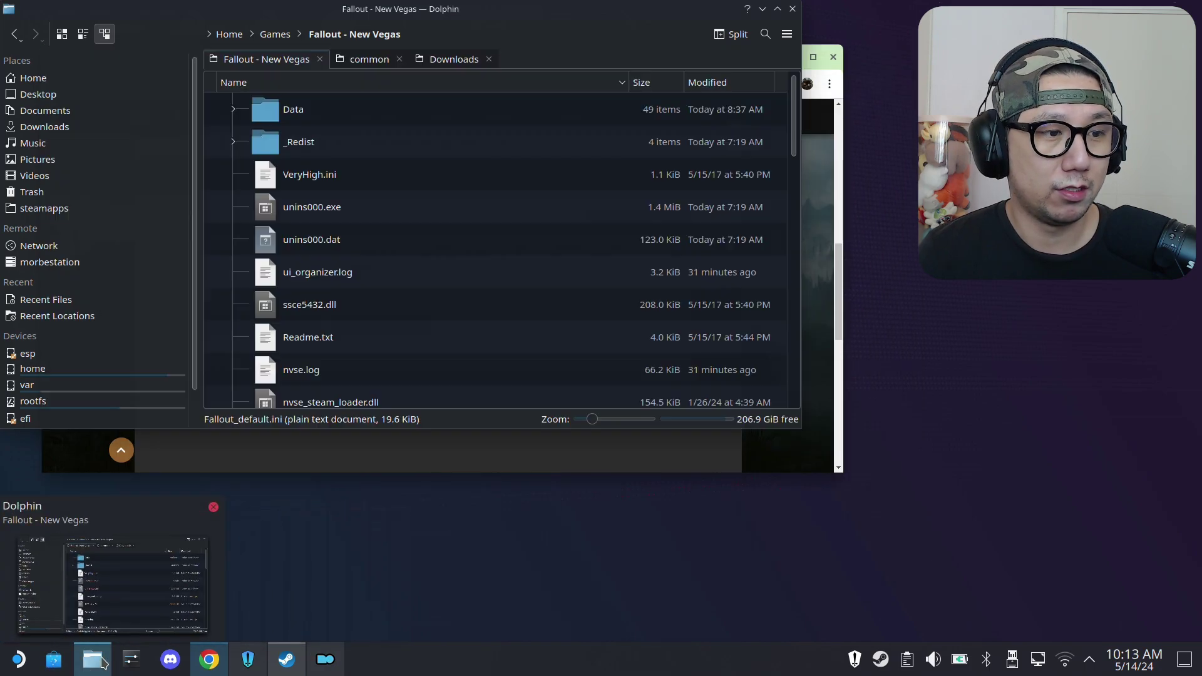
pyautogui.click(452, 59)
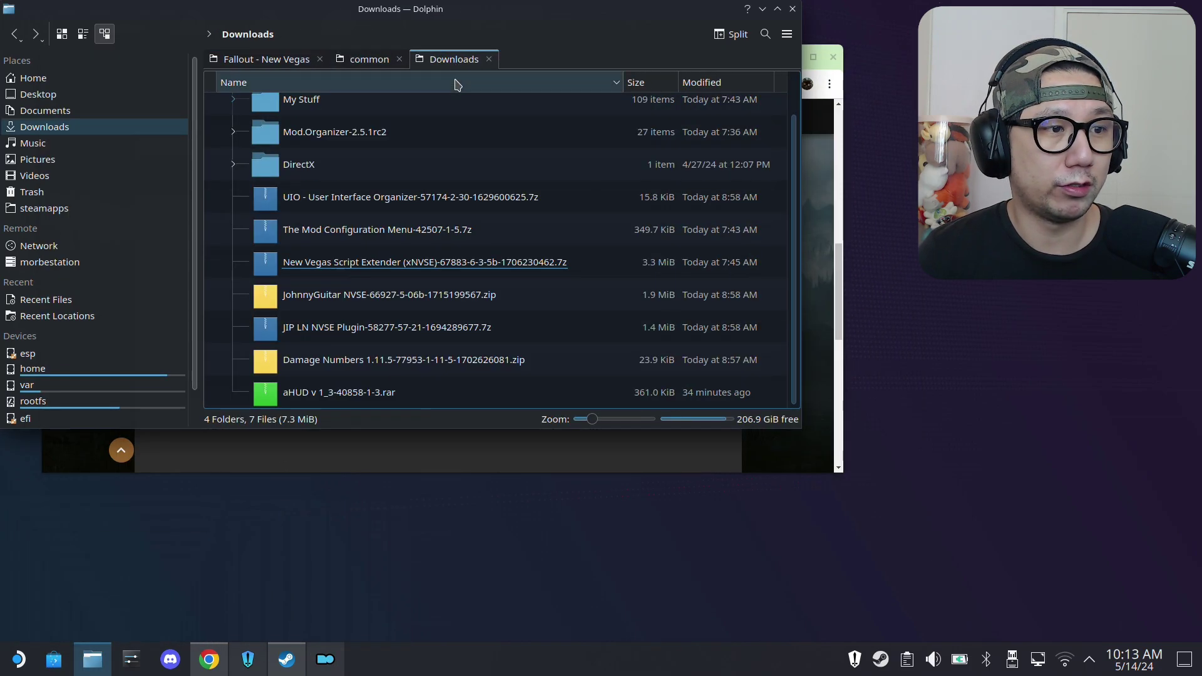
pyautogui.click(524, 276)
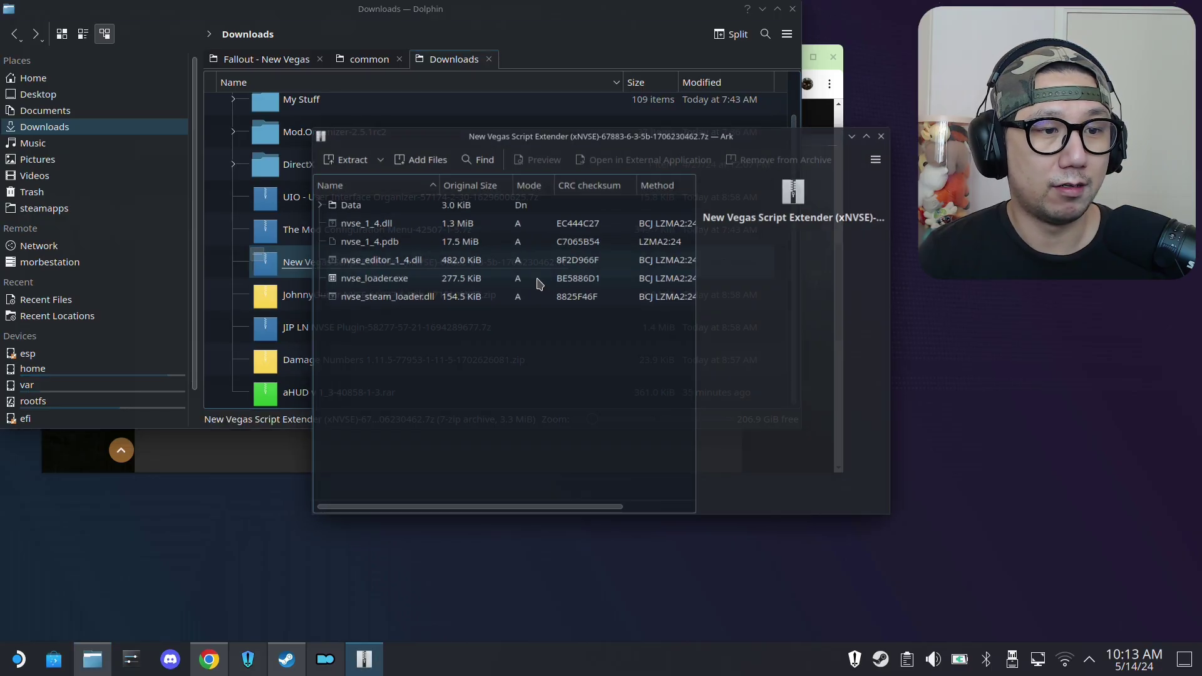
pyautogui.click(298, 104)
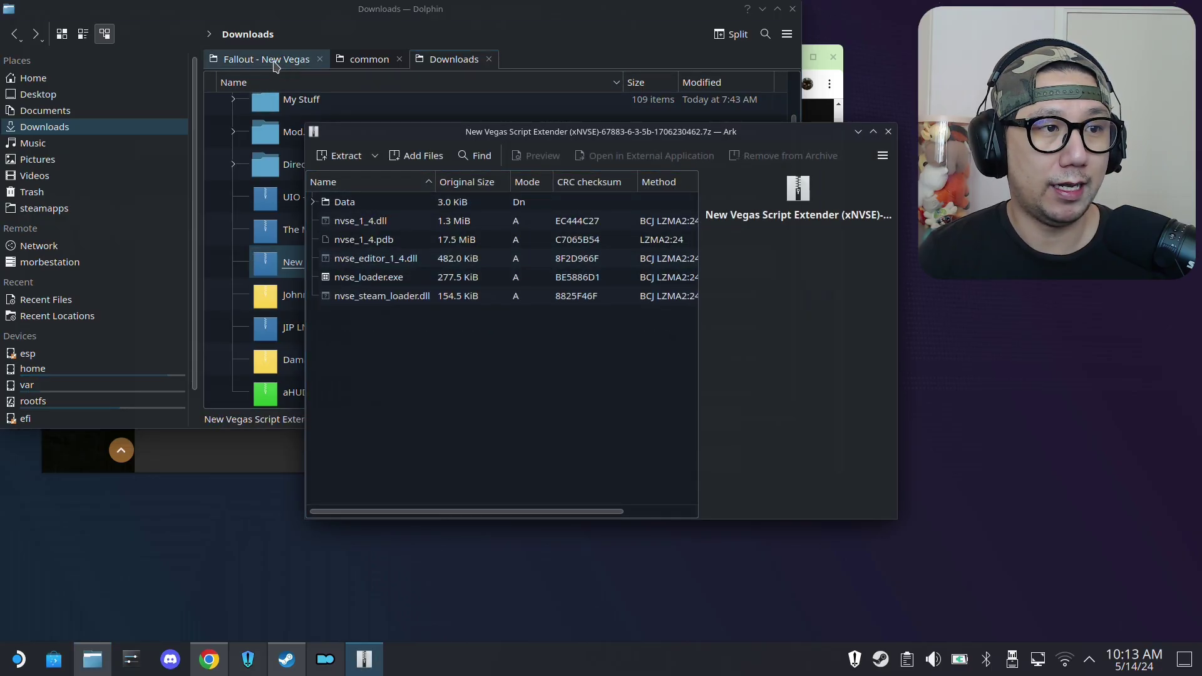
pyautogui.click(266, 59)
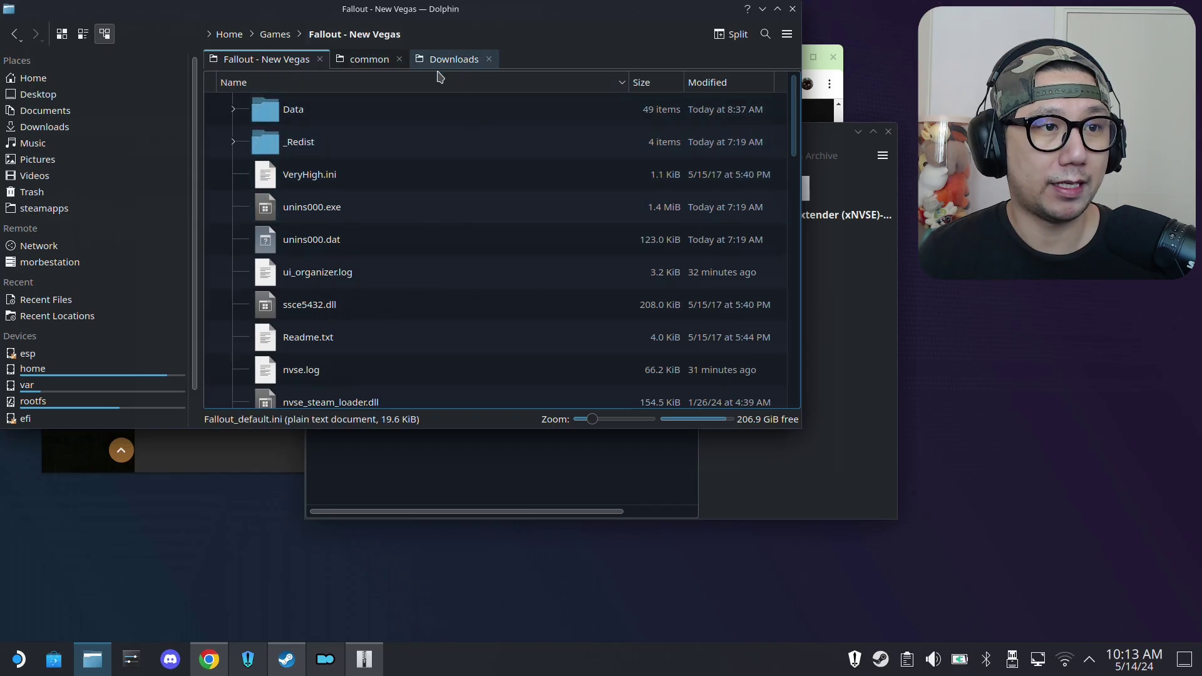
pyautogui.click(364, 660)
pyautogui.moveTo(458, 366); pyautogui.dragTo(215, 237)
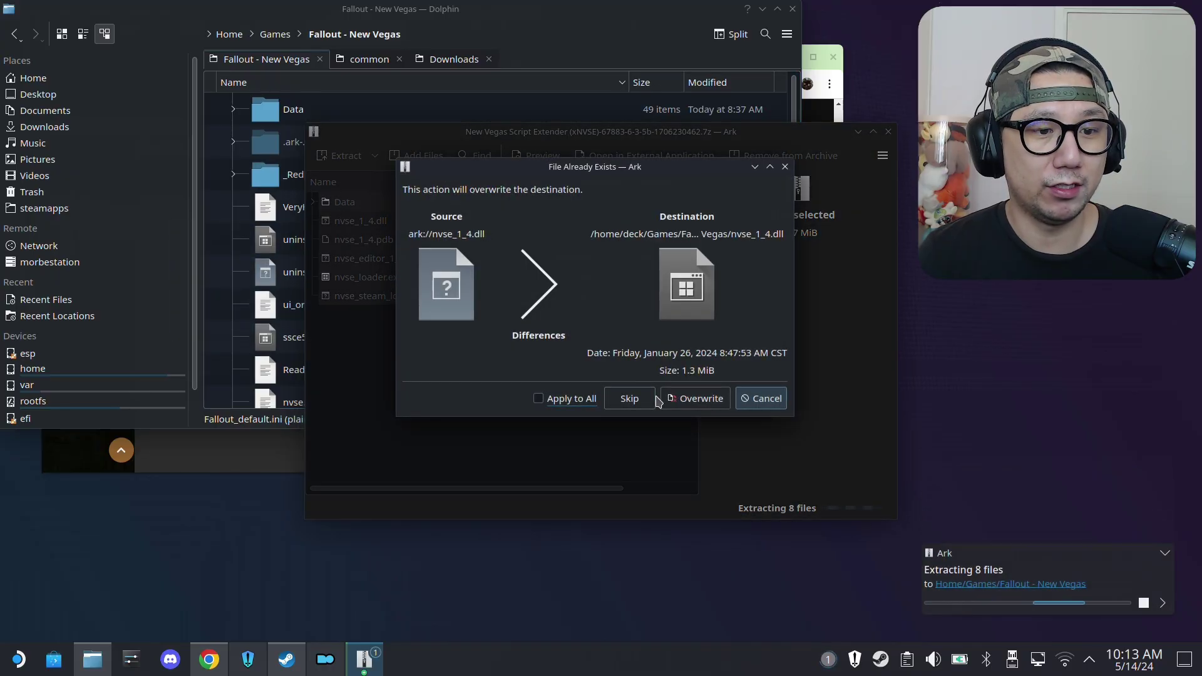
pyautogui.click(698, 401)
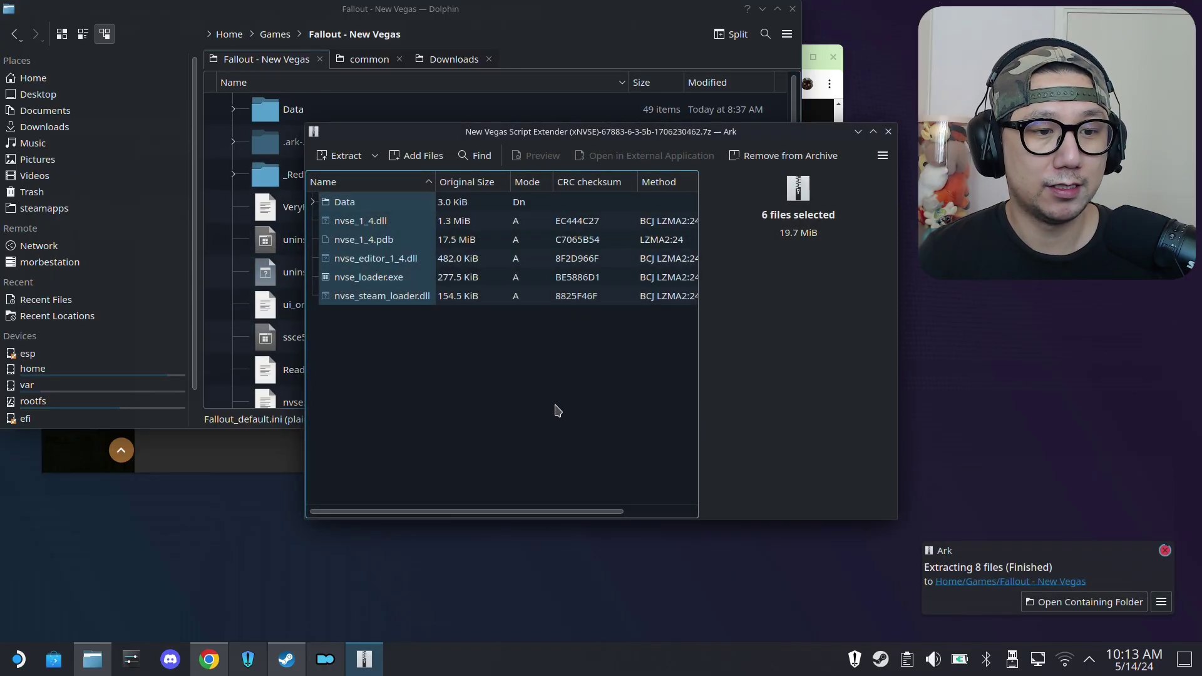
pyautogui.click(888, 131)
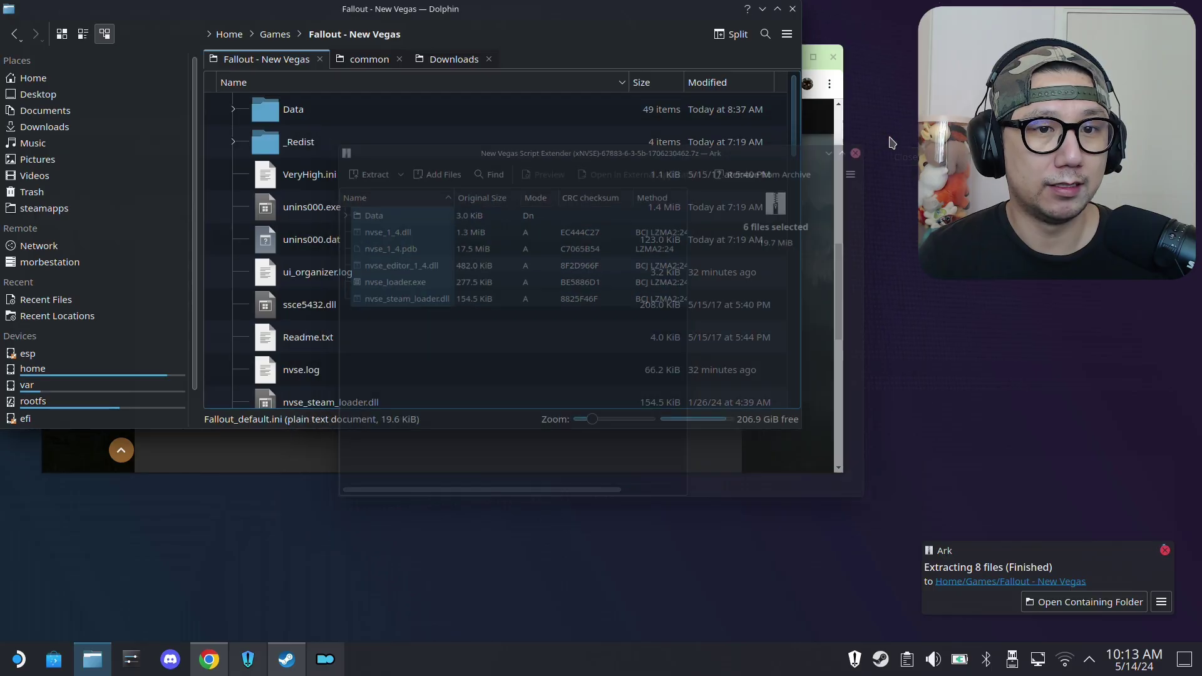
pyautogui.click(325, 663)
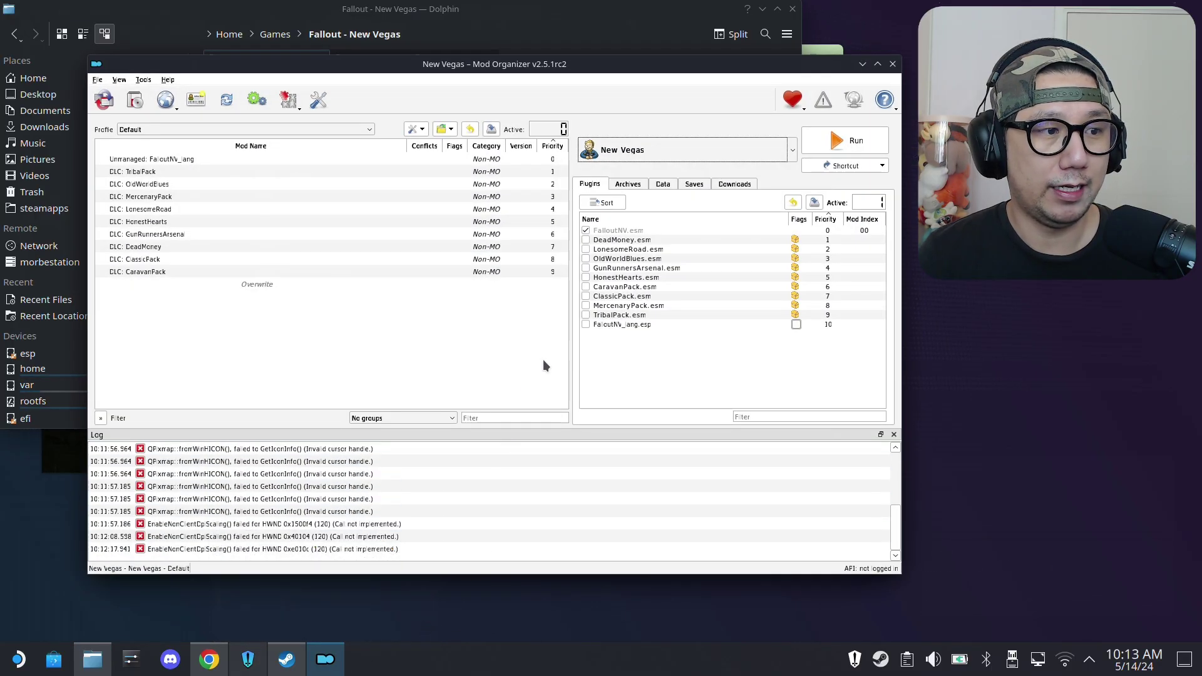
# Use Install Mod to pick the Damage Numbers 1.11.5 archive from /home/deck/Downloads
pyautogui.click(326, 660)
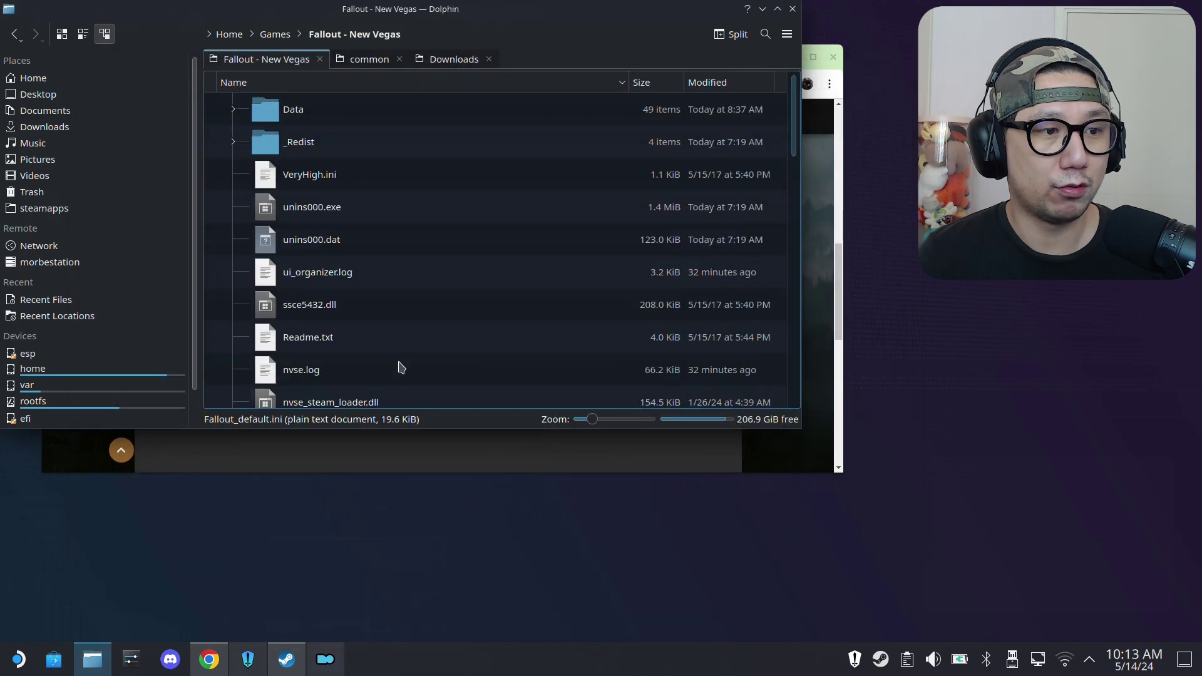
pyautogui.click(325, 660)
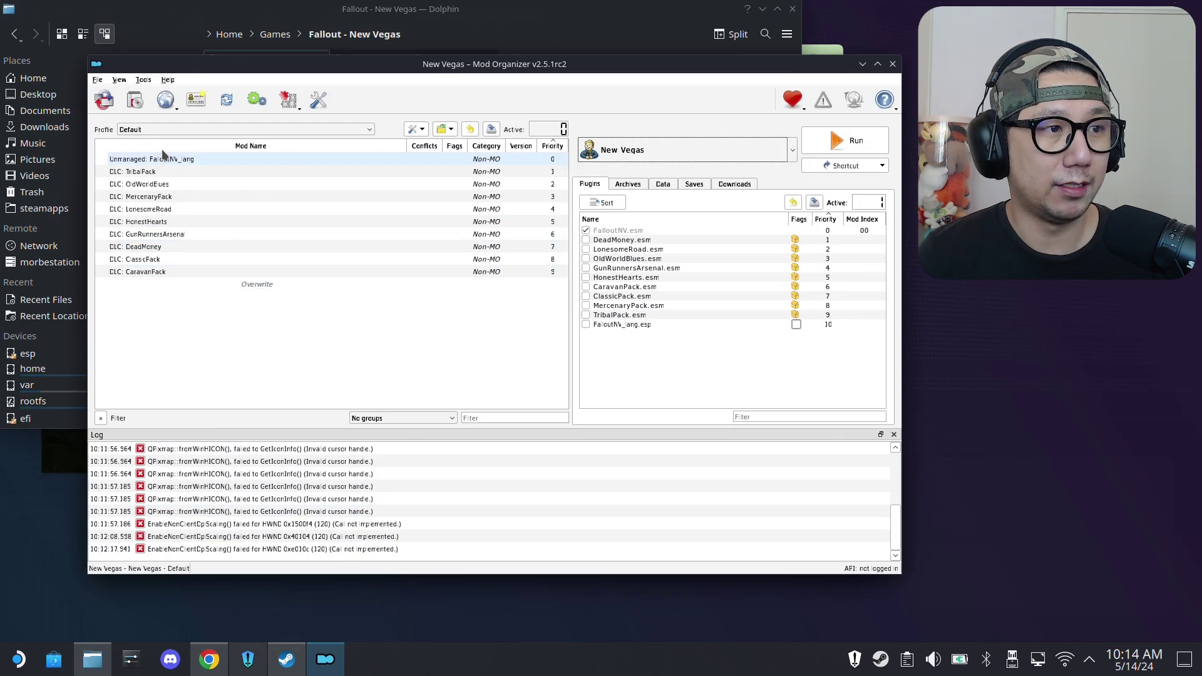
pyautogui.click(135, 100)
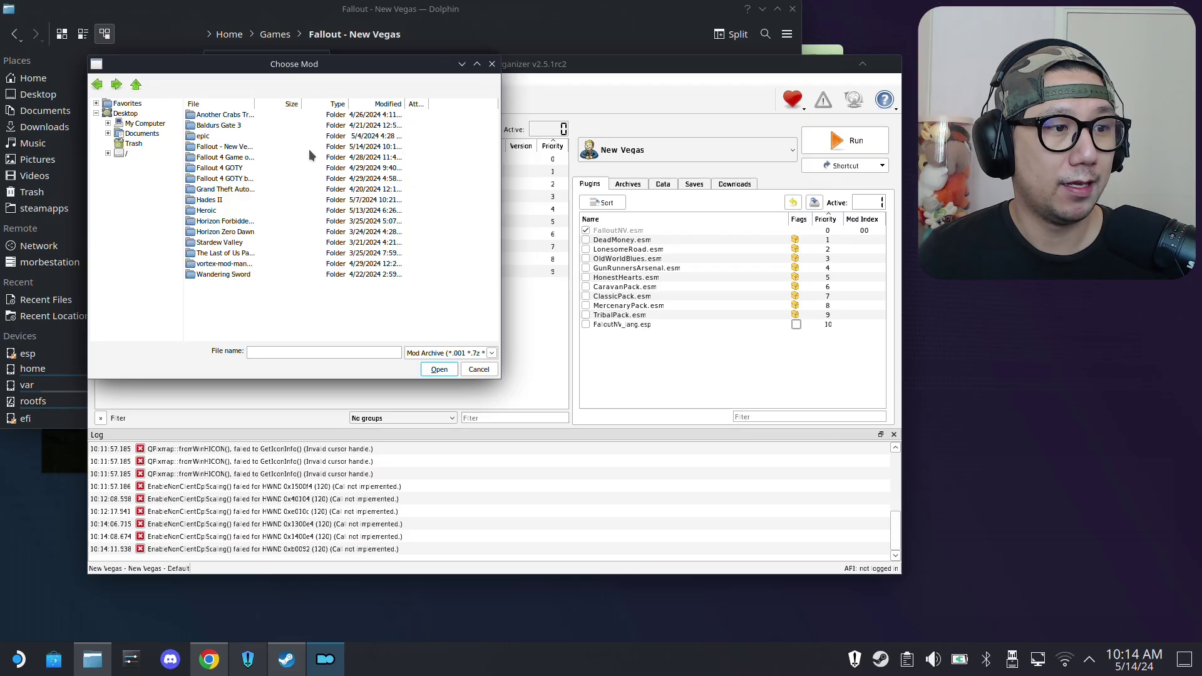
pyautogui.click(109, 153)
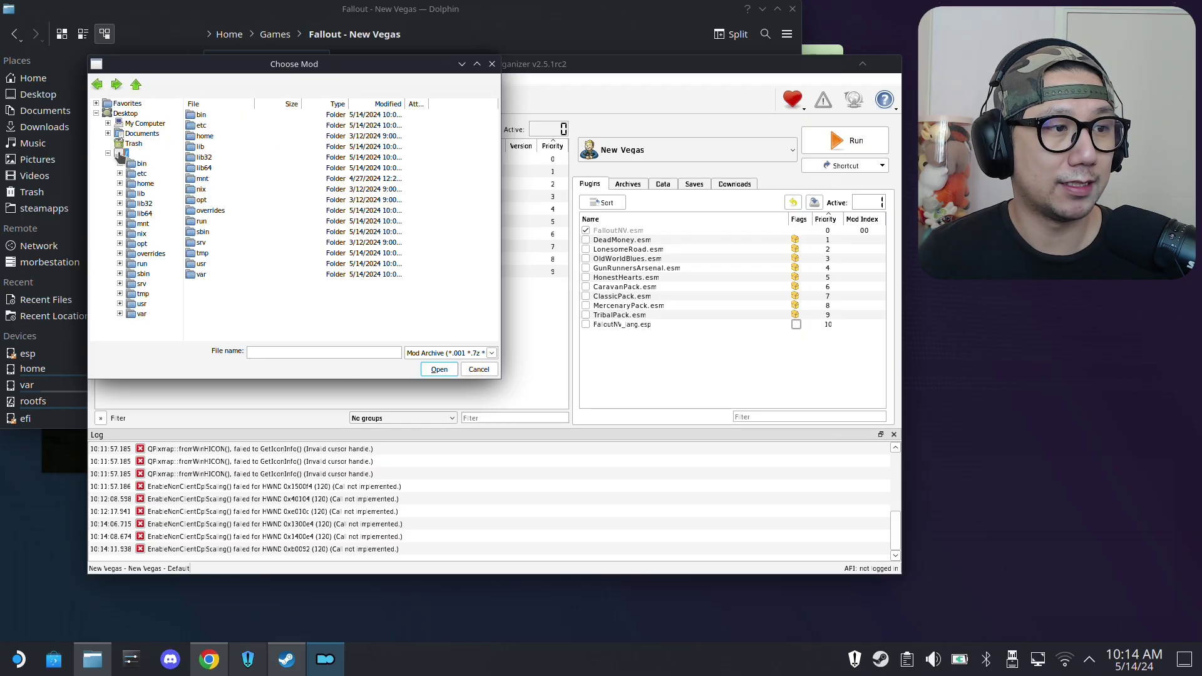
pyautogui.click(139, 183)
pyautogui.doubleClick(207, 115)
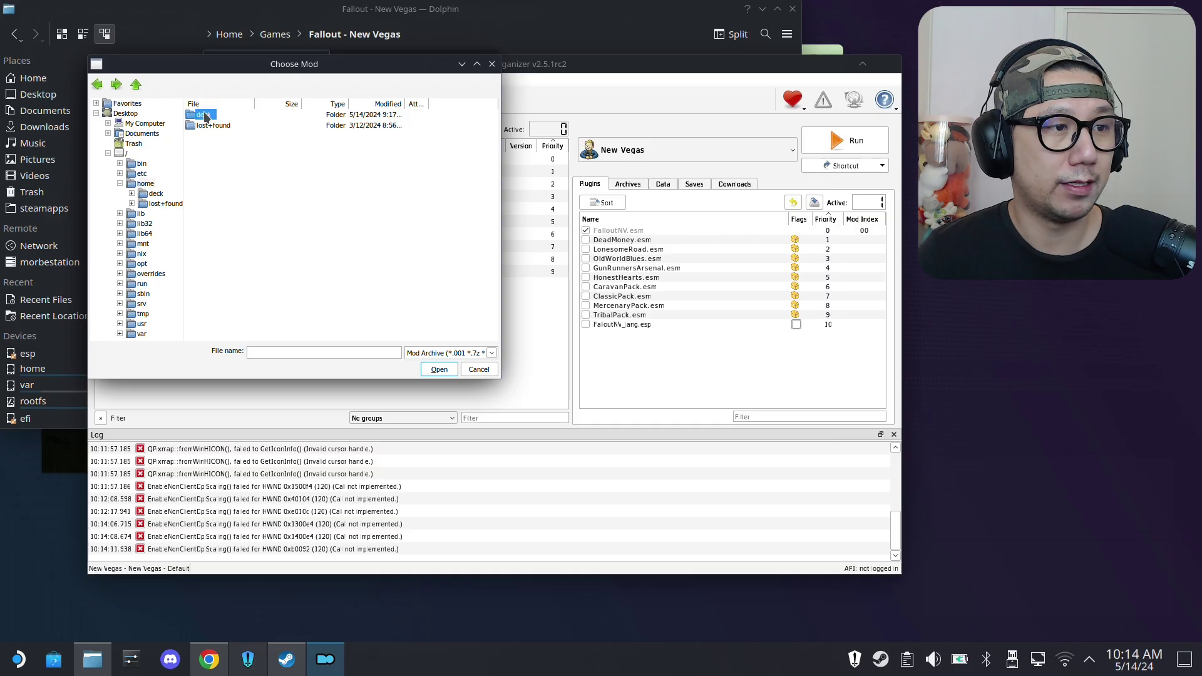
pyautogui.doubleClick(208, 145)
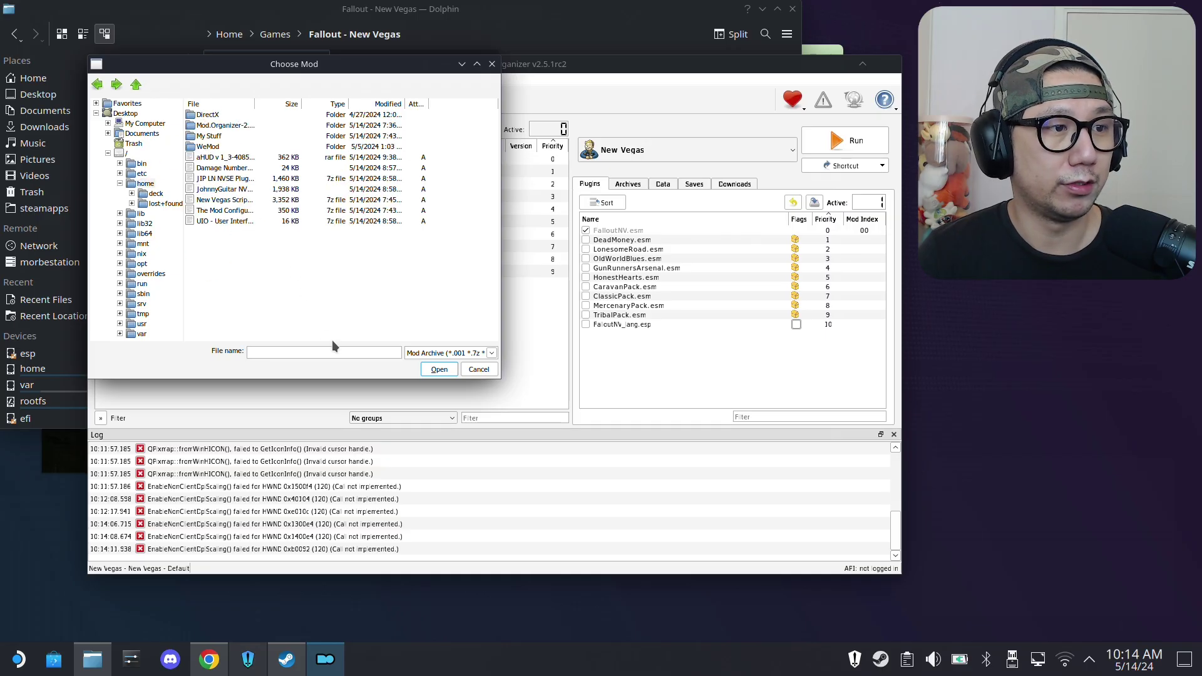
pyautogui.click(212, 169)
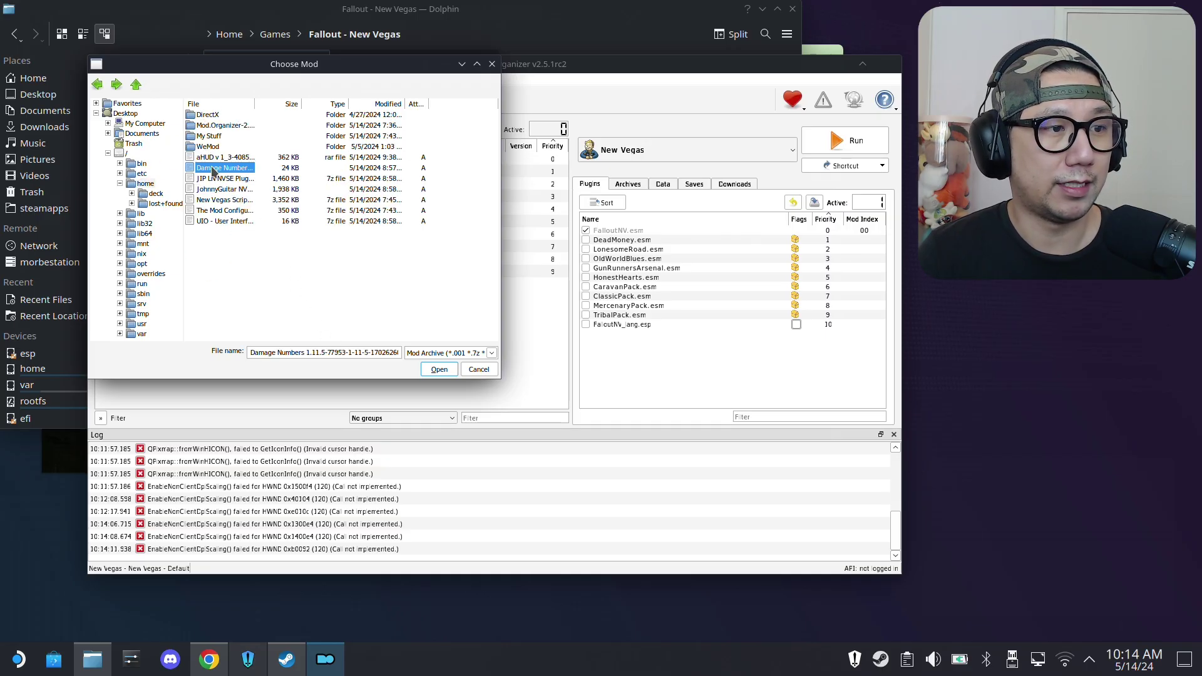
pyautogui.click(437, 370)
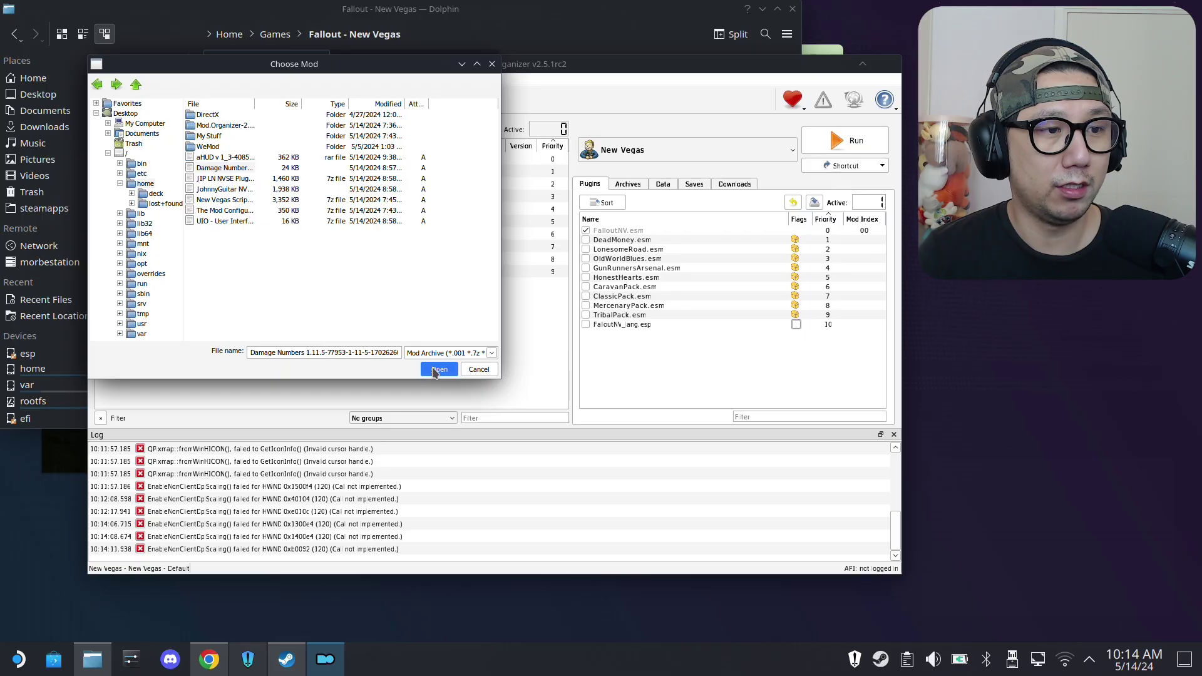
# Confirm Damage Numbers 1.11.5, then install the JIP LN NVSE Plugin, JohnnyGuitar NVSE and UIO archives
pyautogui.click(517, 330)
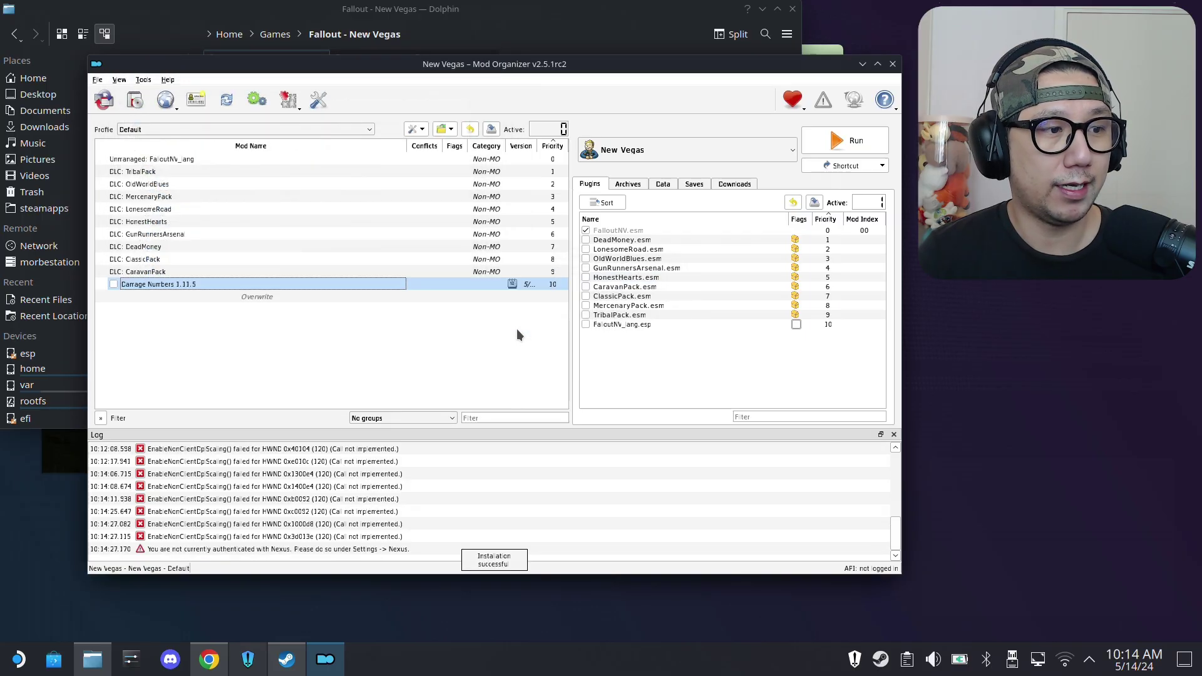
pyautogui.click(136, 102)
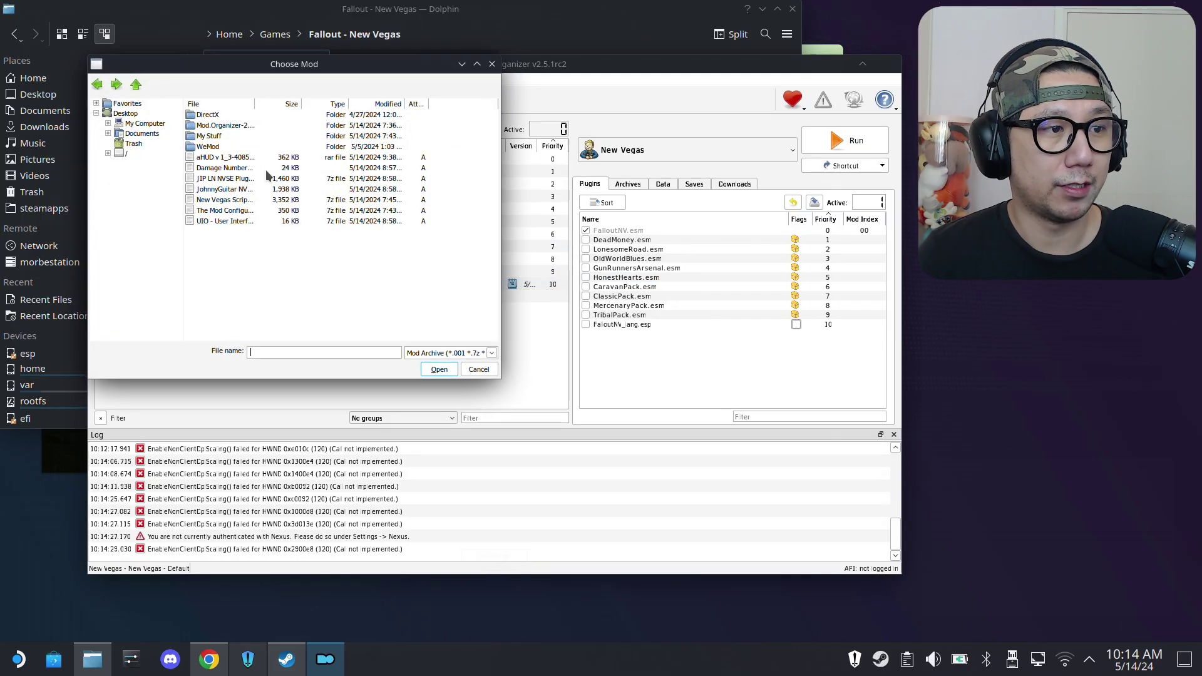
pyautogui.click(218, 179)
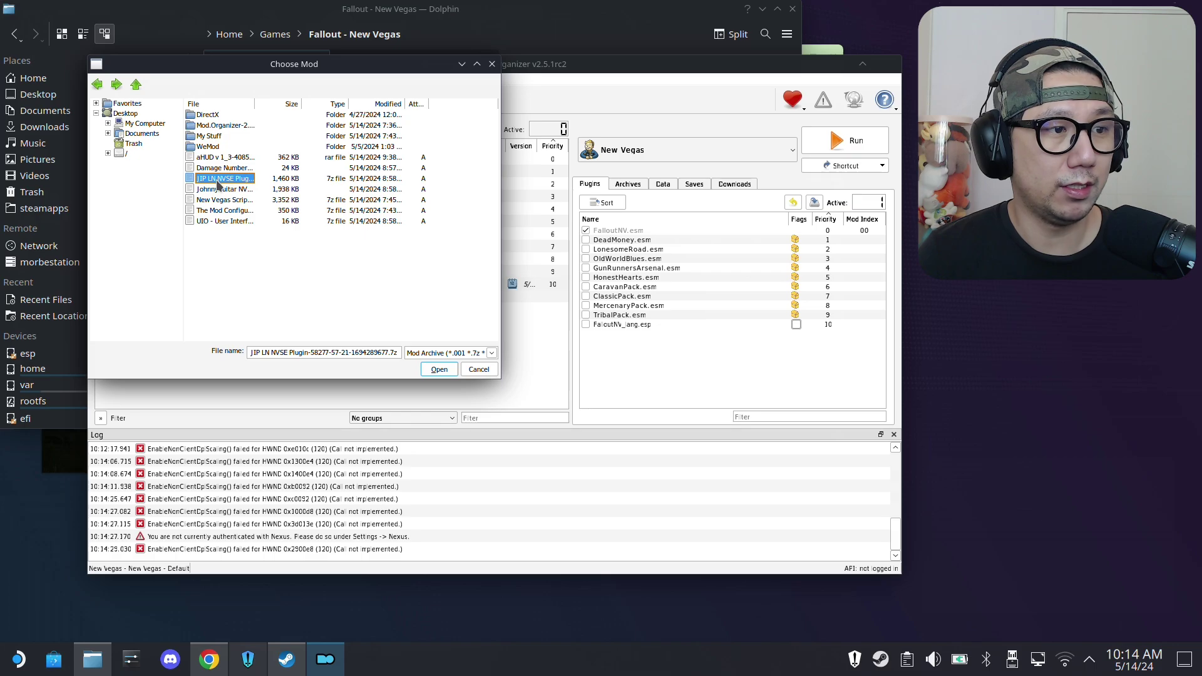
pyautogui.click(439, 370)
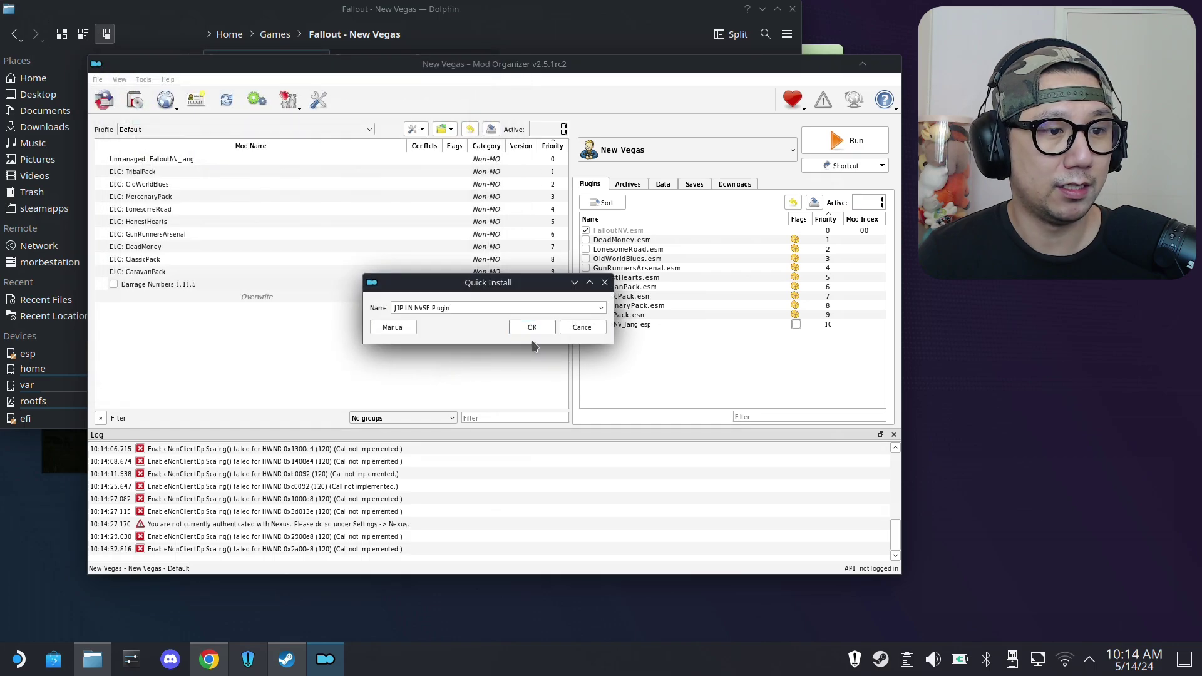
pyautogui.click(551, 330)
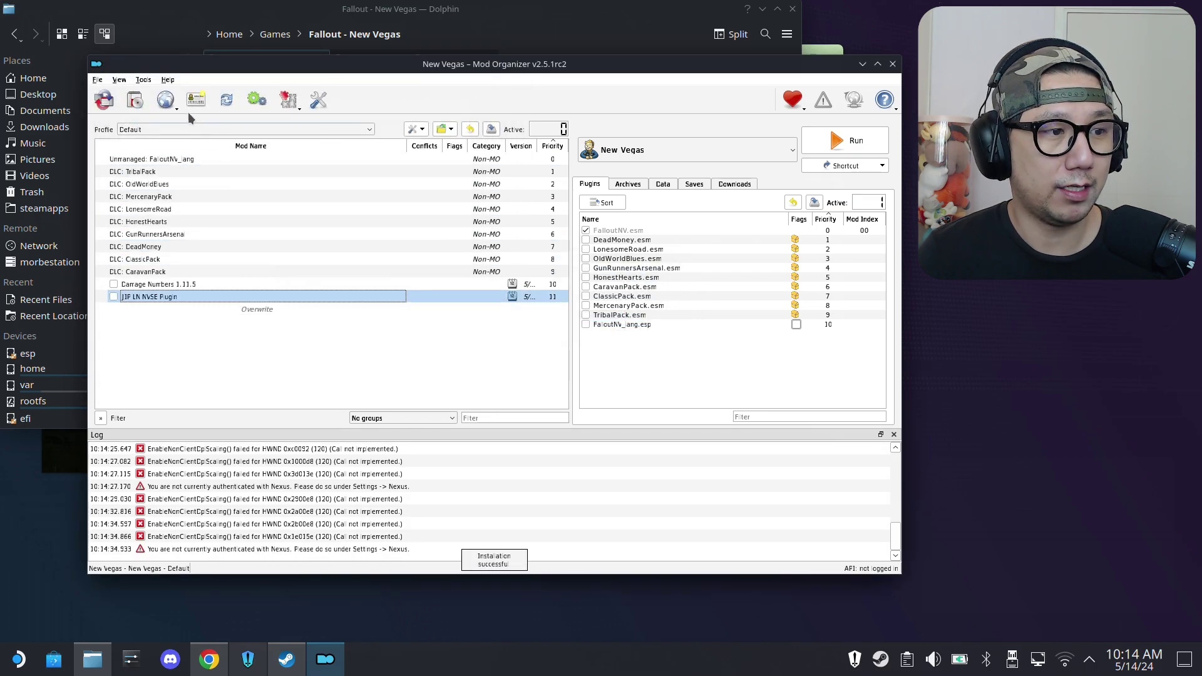
pyautogui.click(136, 102)
pyautogui.doubleClick(232, 189)
pyautogui.click(526, 330)
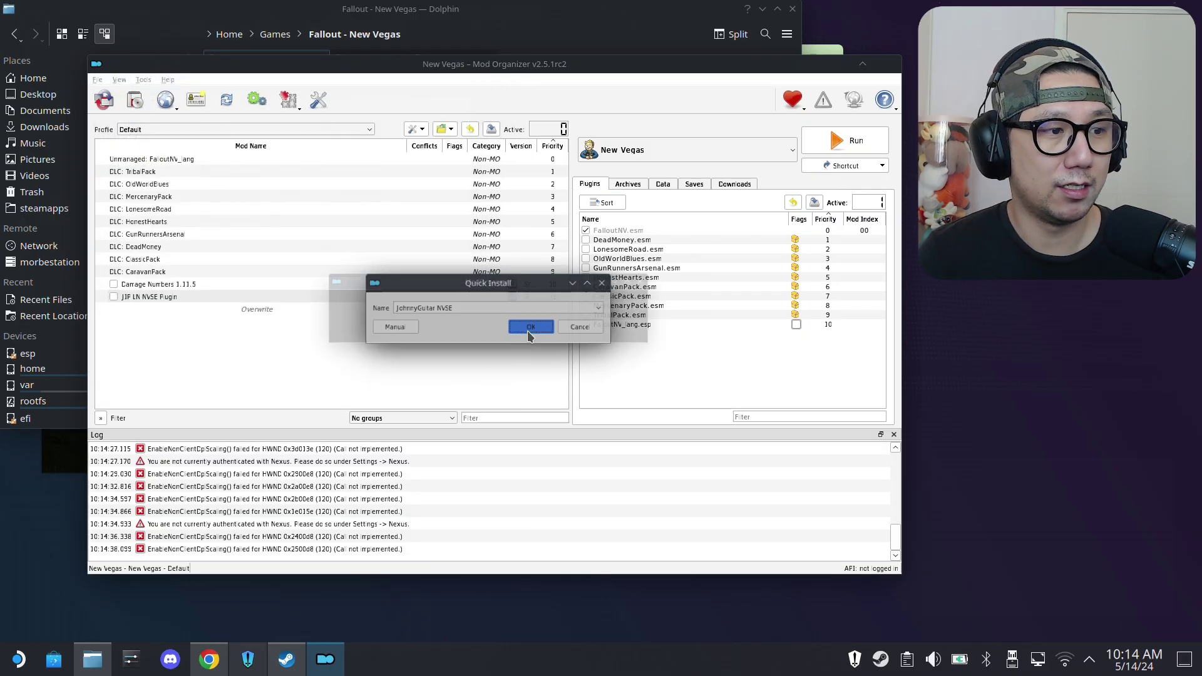
pyautogui.click(134, 102)
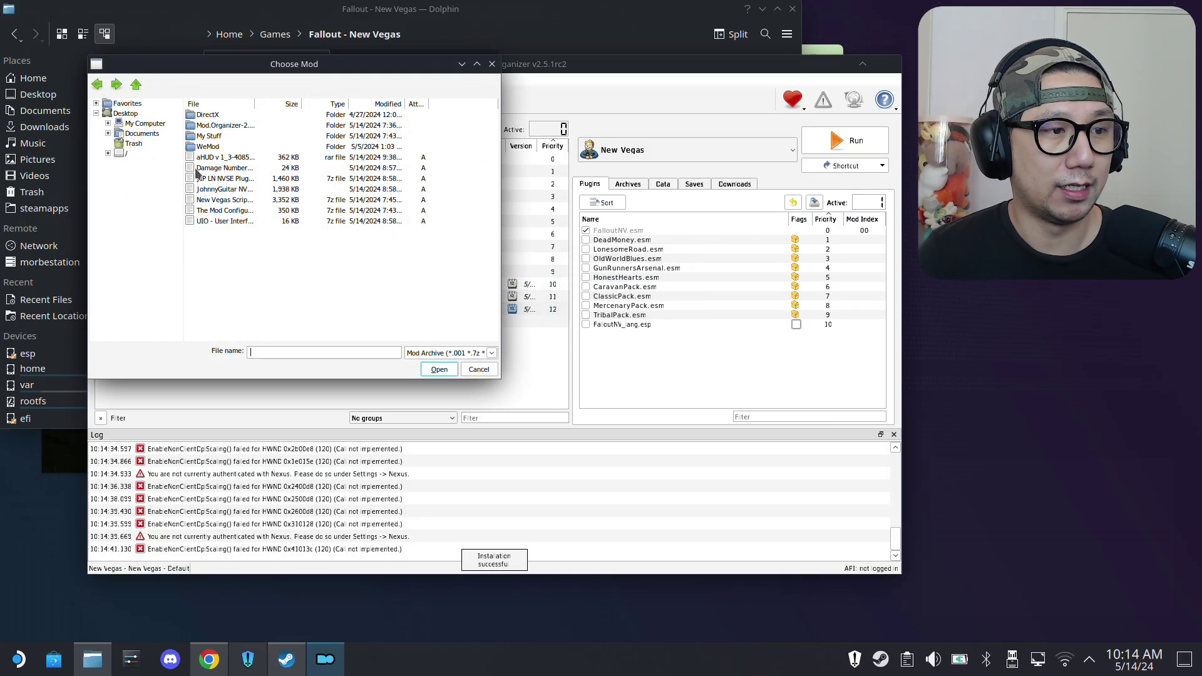
pyautogui.doubleClick(231, 221)
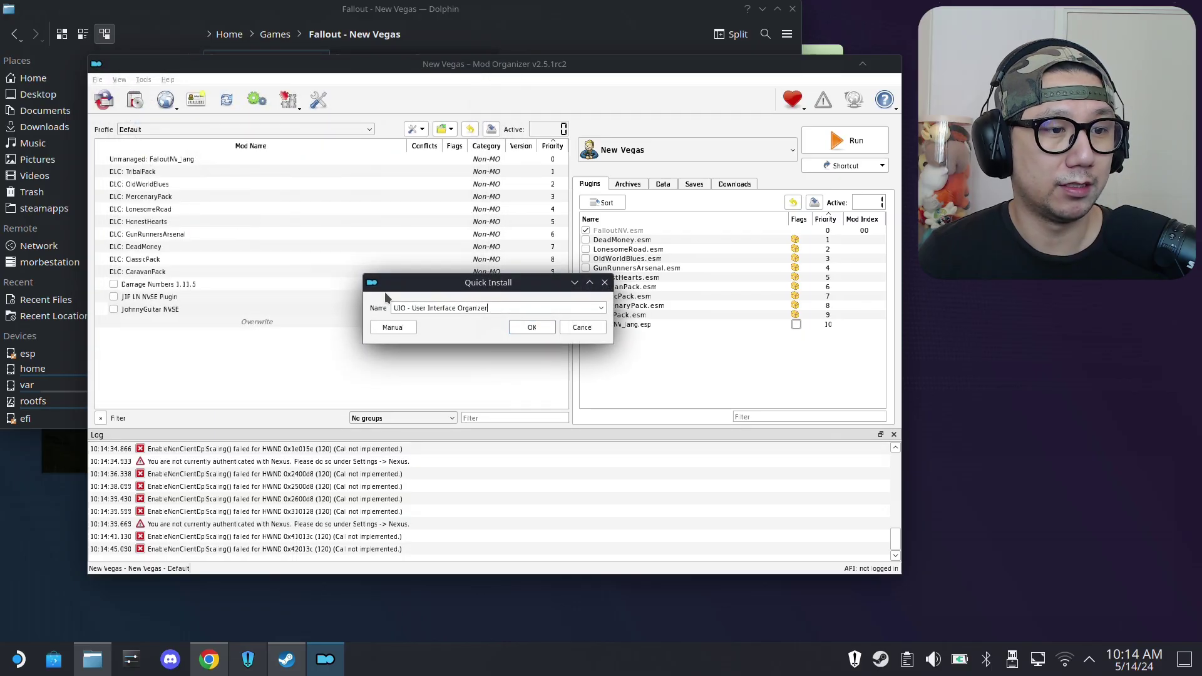
pyautogui.click(524, 328)
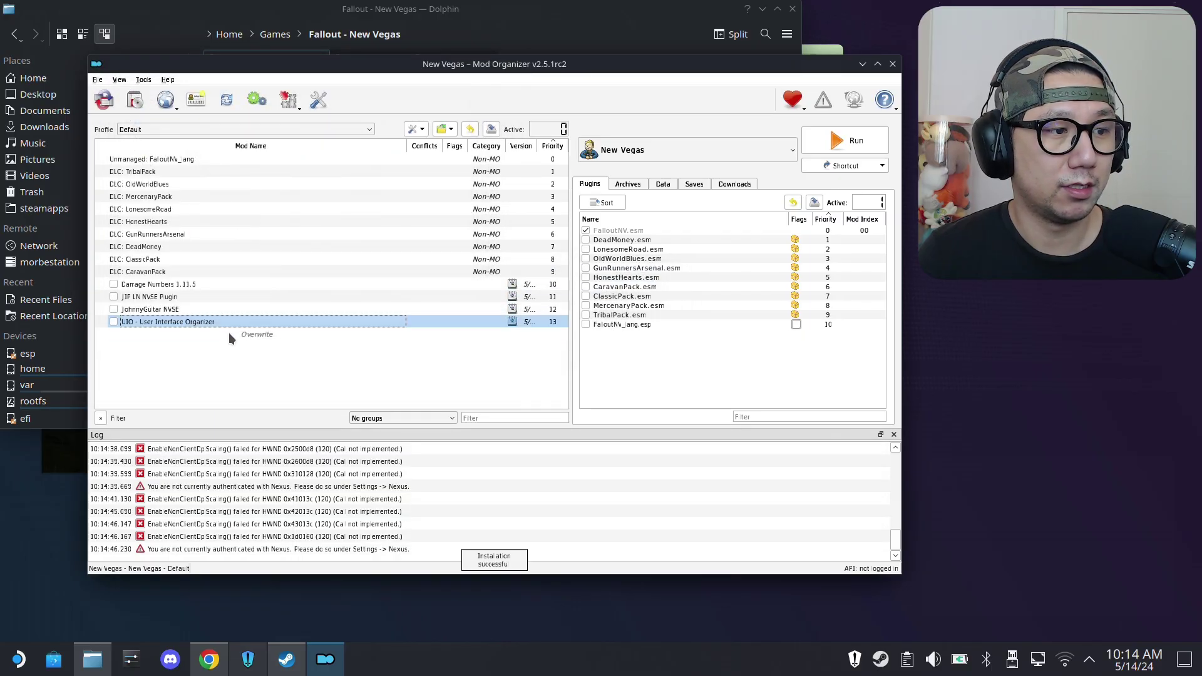
# Tick Damage Numbers, JIP LN NVSE Plugin, JohnnyGuitar NVSE and UIO in the mod list
pyautogui.click(204, 370)
pyautogui.click(114, 285)
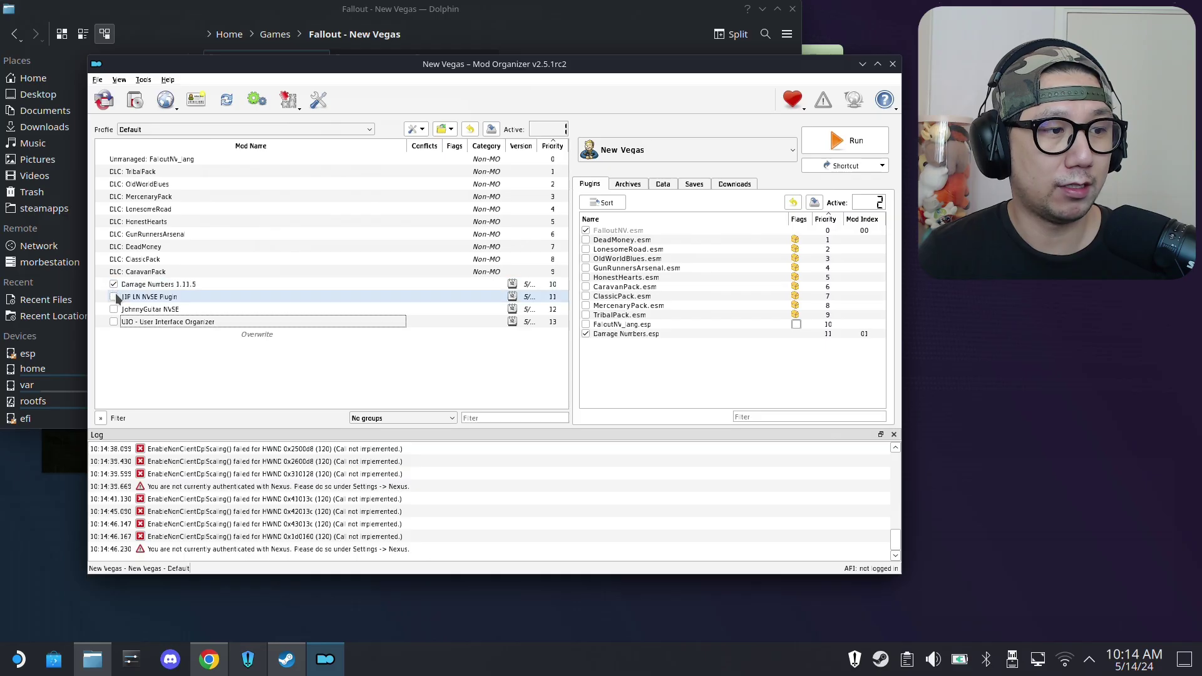
pyautogui.click(113, 297)
pyautogui.click(113, 309)
pyautogui.click(113, 322)
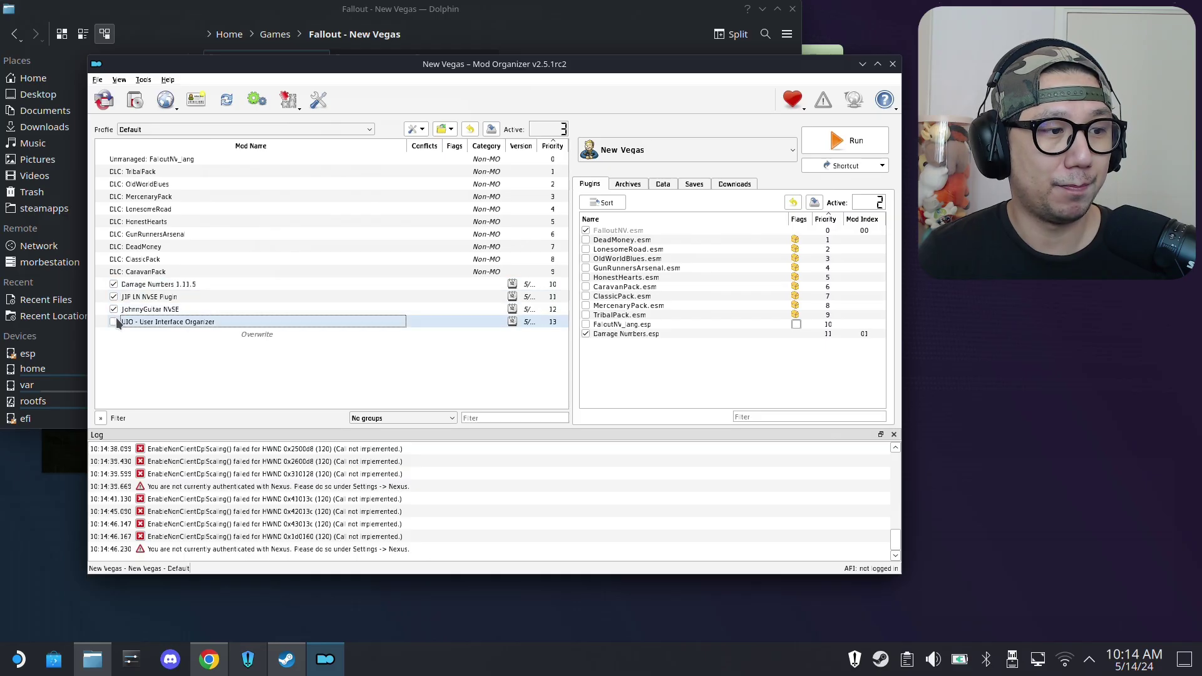